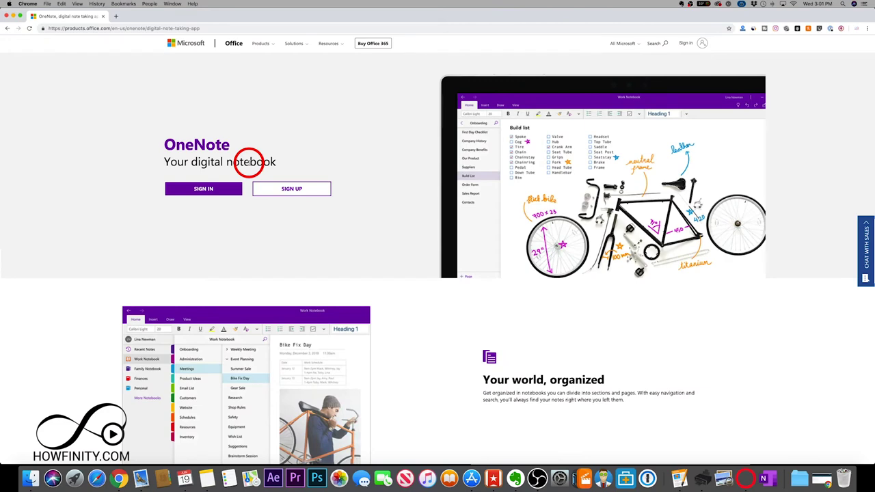
- Look through the feature sections of the OneNote product page down to the OneNote at a glance overview
scroll(514, 192, "down", 5)
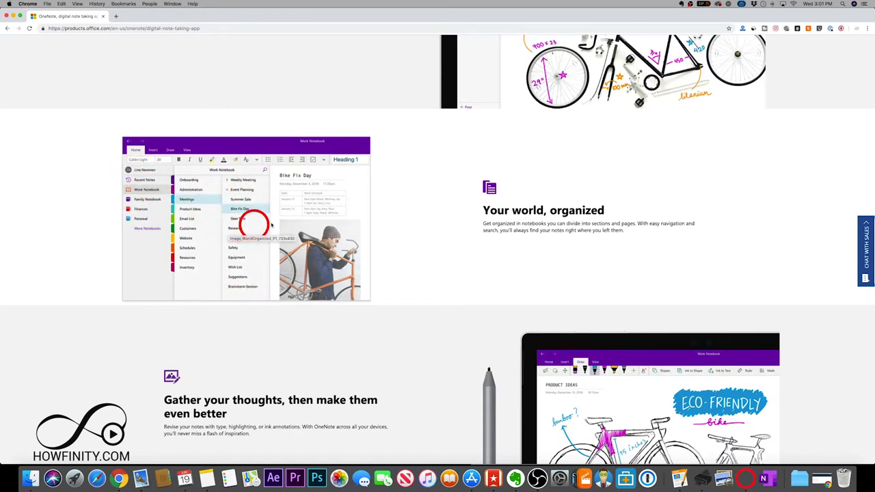
scroll(418, 263, "down", 5)
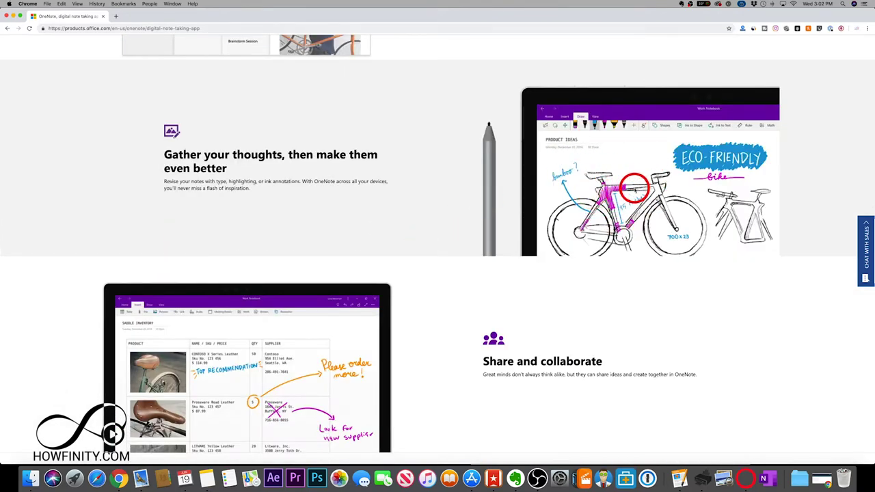
scroll(428, 238, "down", 3)
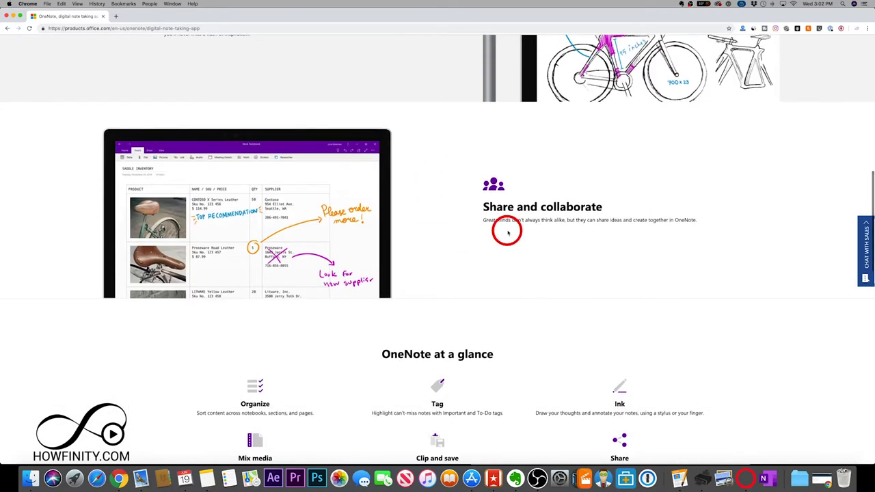
scroll(509, 232, "down", 3)
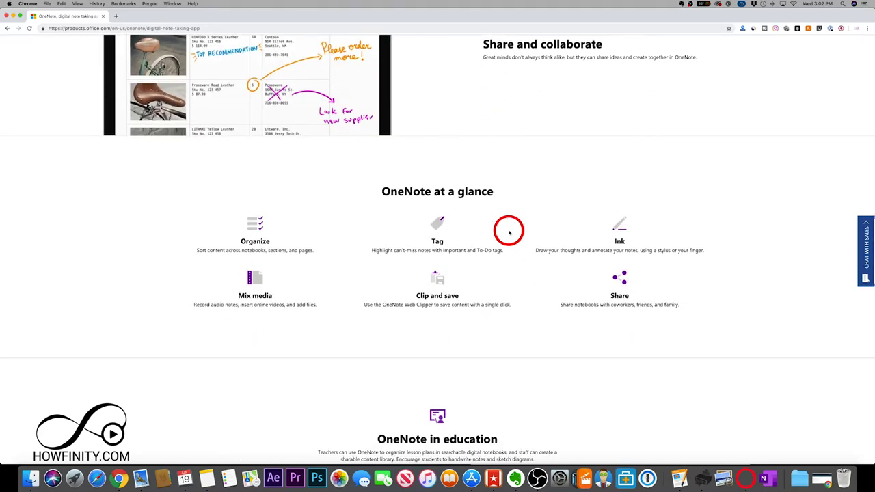
scroll(508, 233, "up", 15)
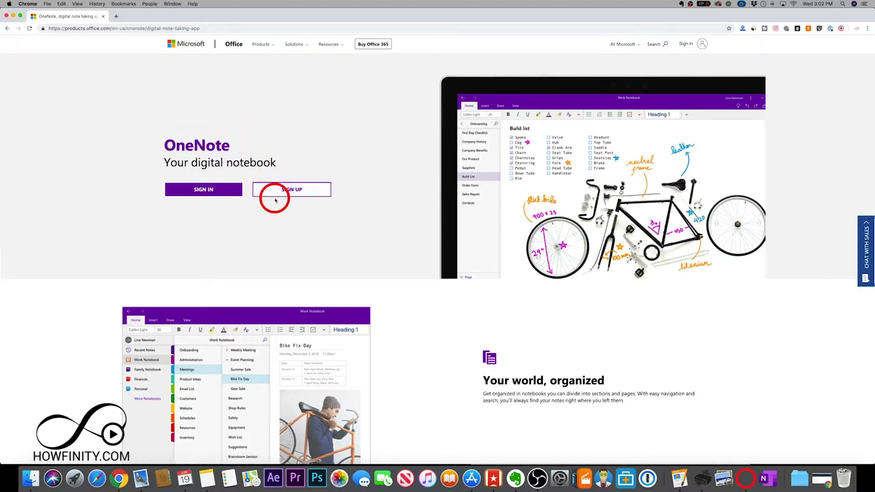
- Switch to the App Store, open Microsoft OneNote and go through its welcome slides
key("super+Tab")
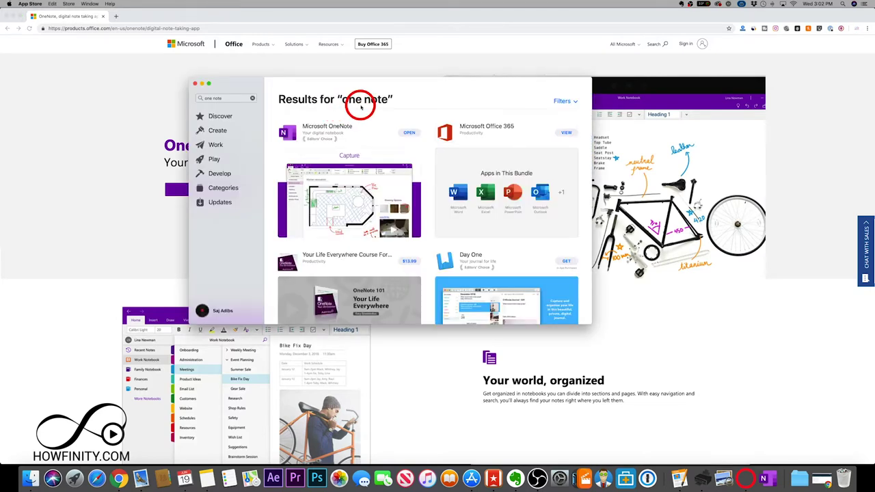
left_click(404, 134)
left_click(512, 149)
left_click(513, 152)
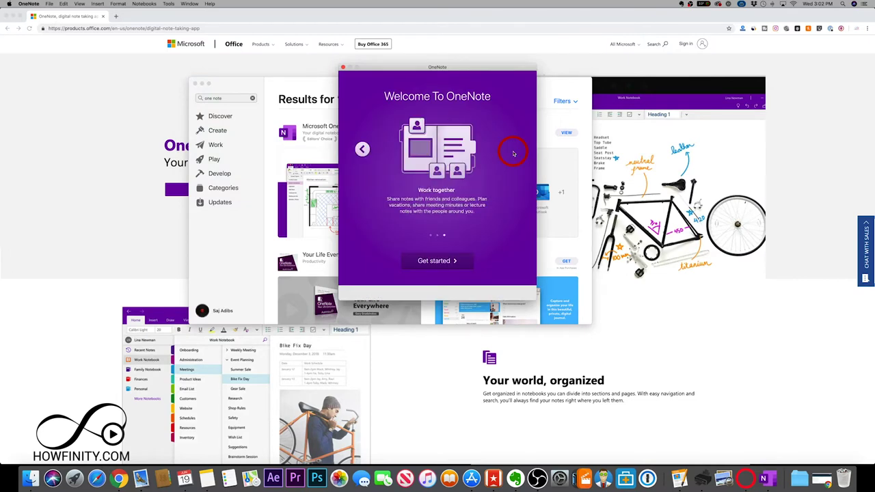
- Get started by signing in with the existing Microsoft account and start using OneNote
left_click(435, 263)
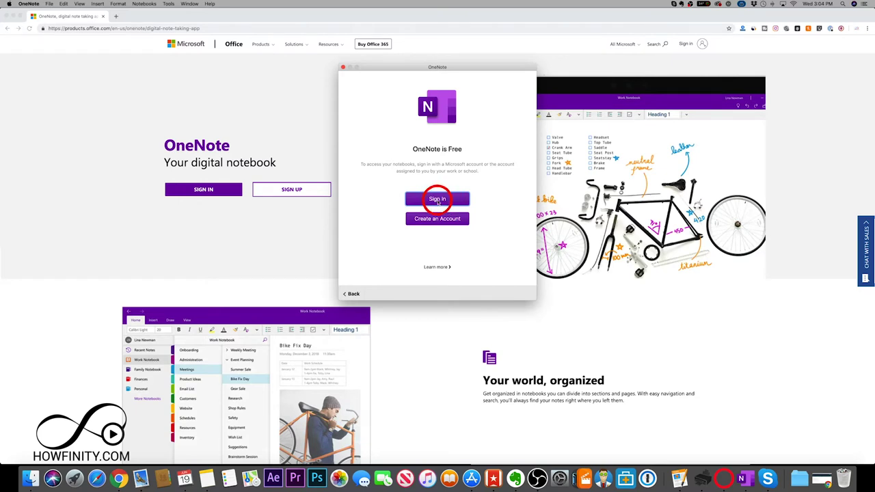
left_click(438, 199)
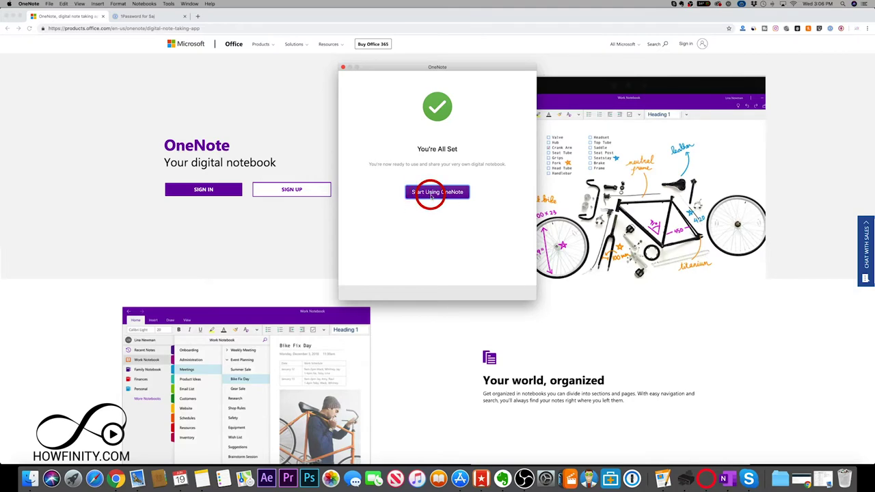
left_click(431, 194)
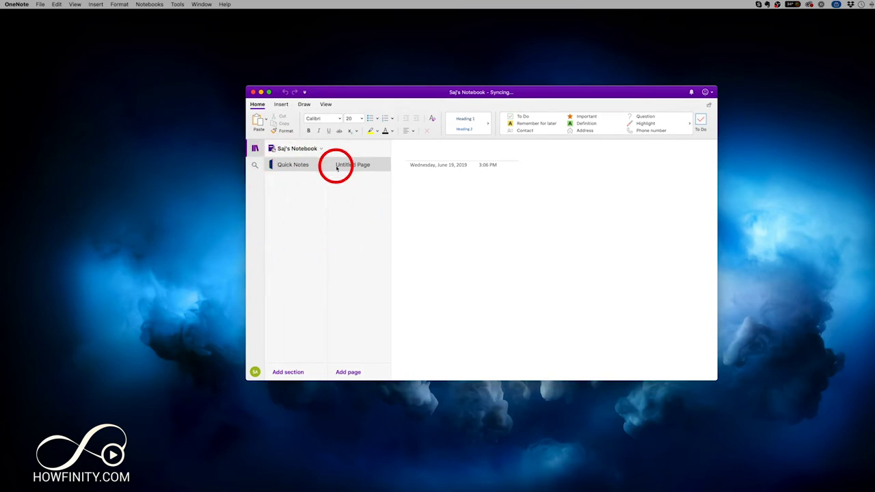
- Hide and show the notebook navigation pane a few times, leaving it displayed
left_click(254, 149)
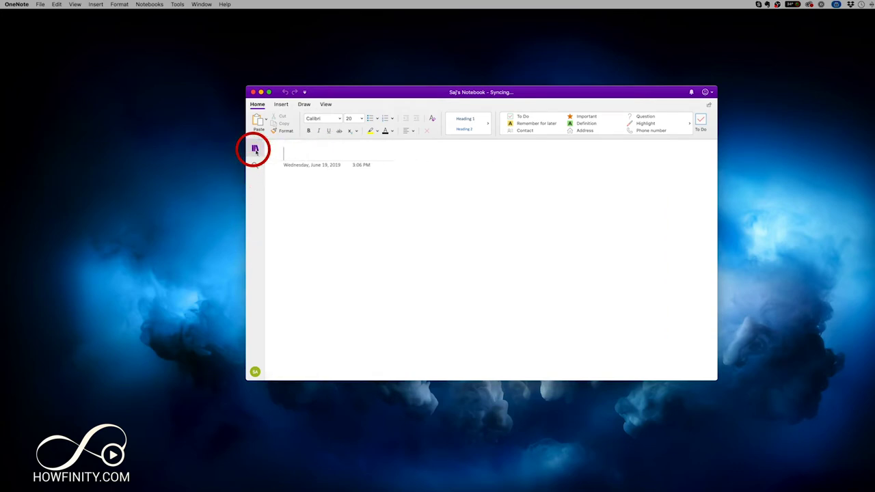
left_click(255, 150)
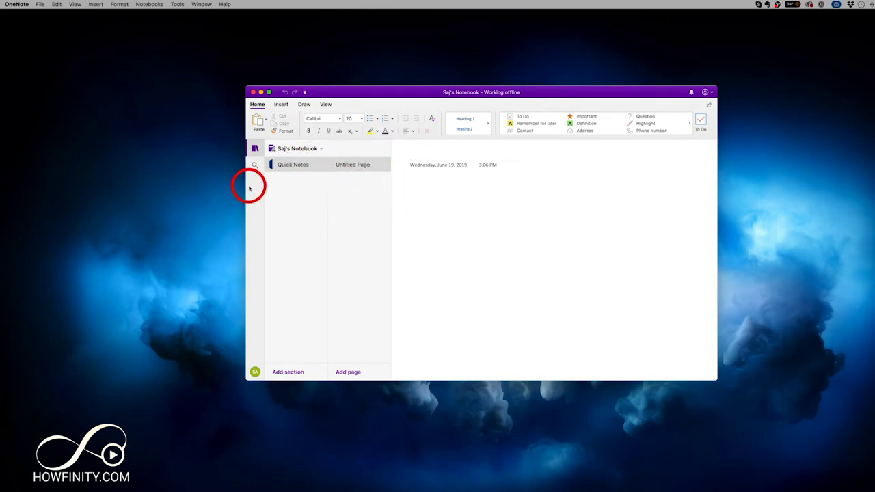
left_click(254, 148)
left_click(255, 150)
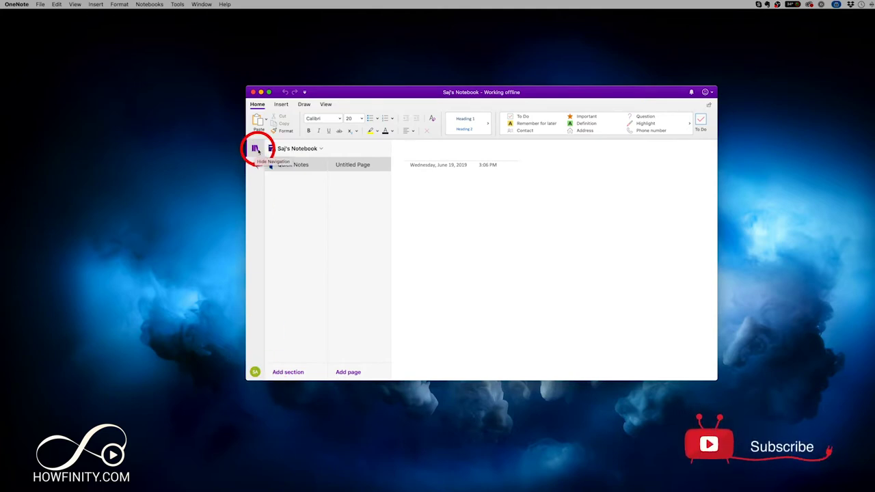
left_click(254, 149)
left_click(254, 149)
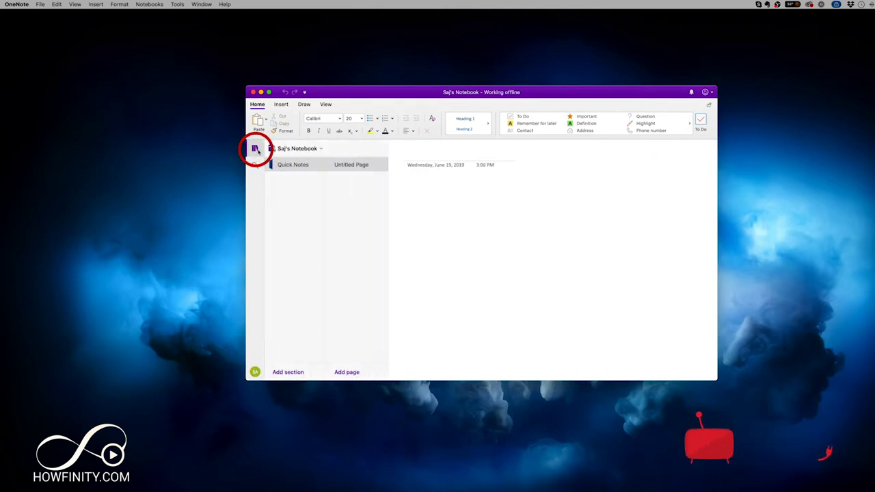
- Create a new notebook named Business Ideas with the Blue cover, stored in OneDrive - Personal
left_click(297, 149)
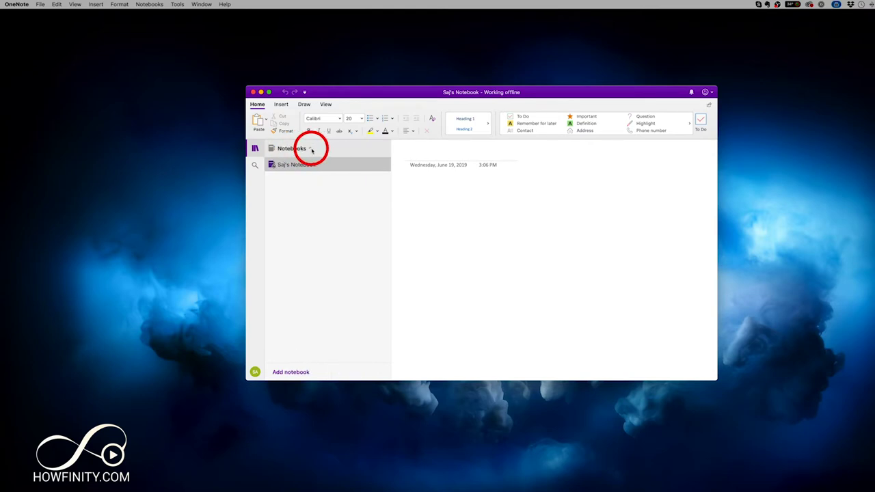
left_click(285, 375)
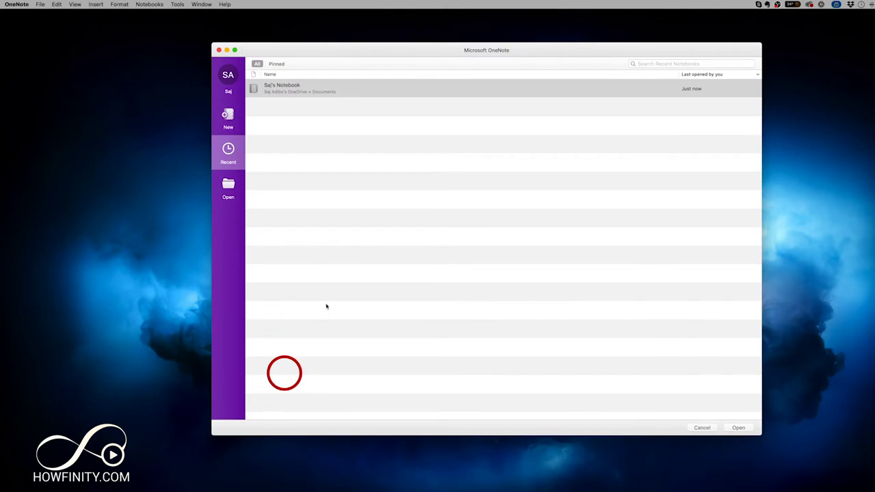
left_click(285, 91)
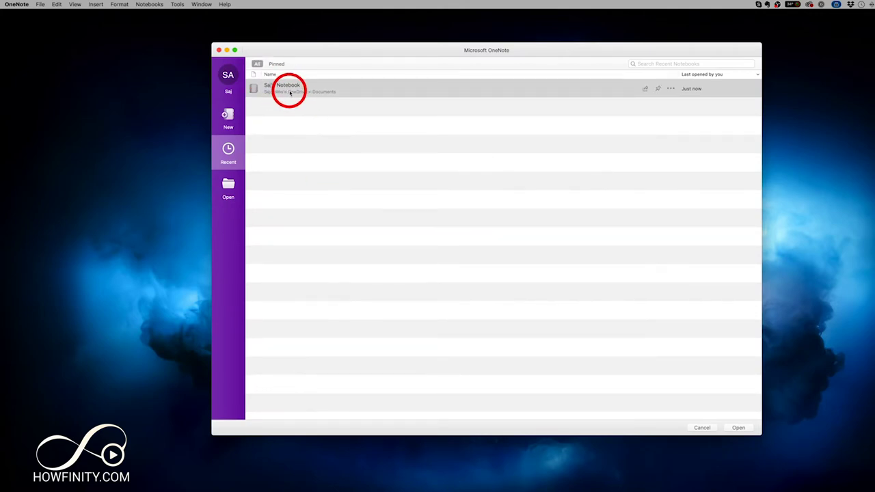
left_click(228, 120)
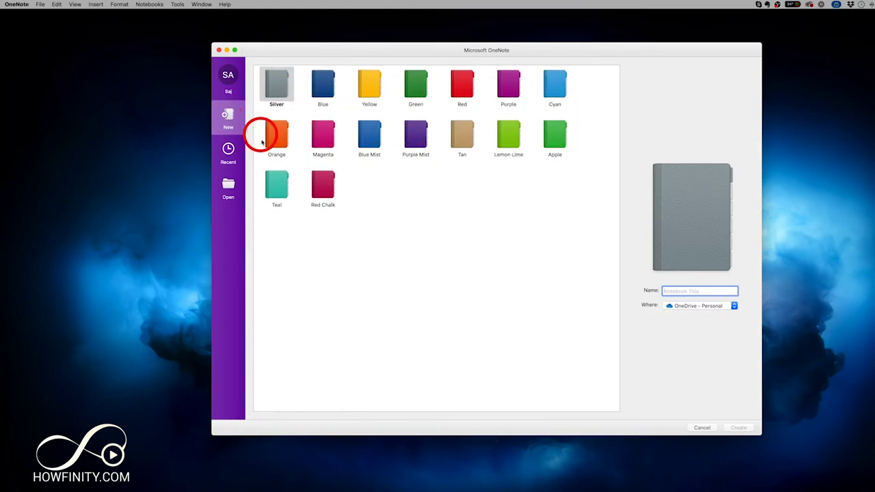
left_click(323, 87)
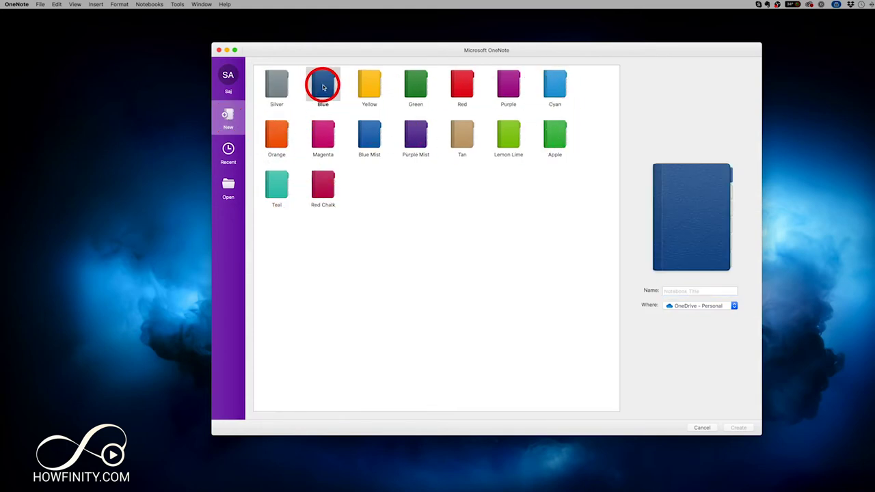
left_click(674, 291)
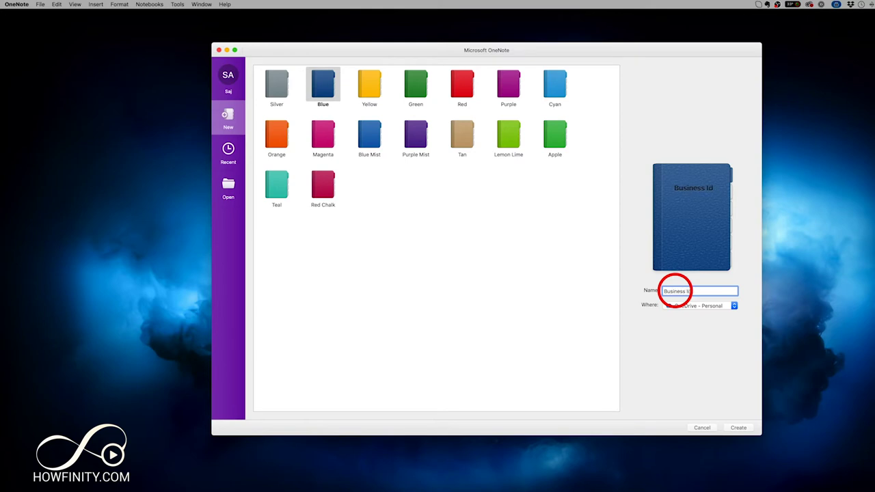
left_click(684, 307)
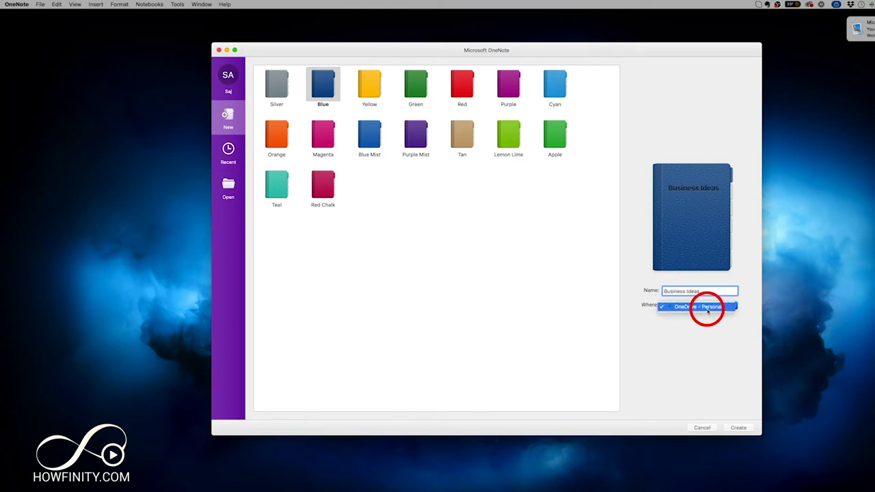
left_click(686, 318)
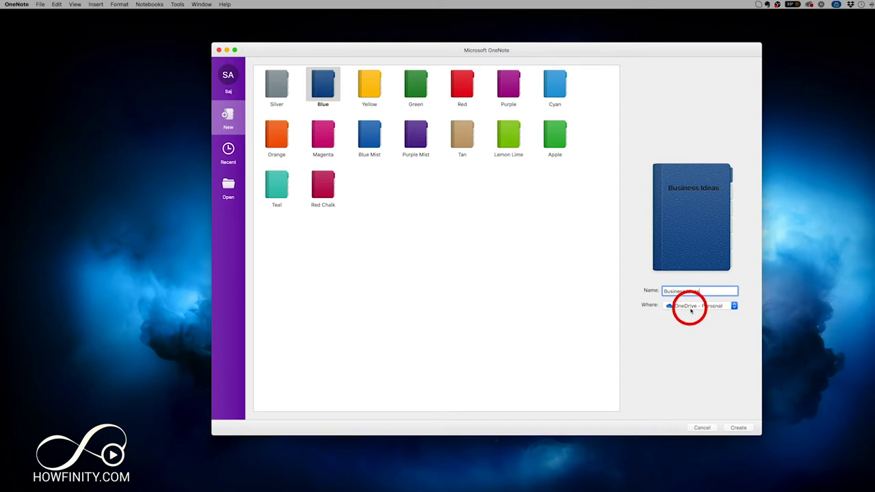
left_click(738, 428)
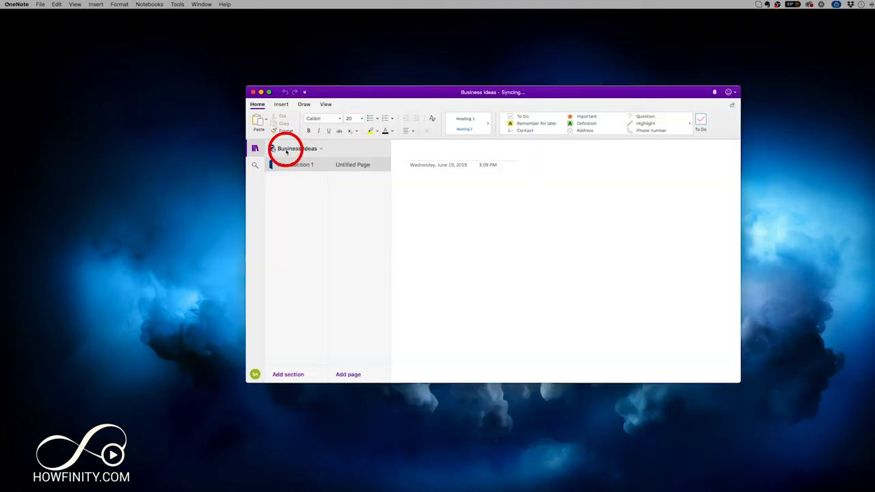
- Open the first notebook from the list of notebooks and return to New Section 1 of Business Ideas
left_click(288, 152)
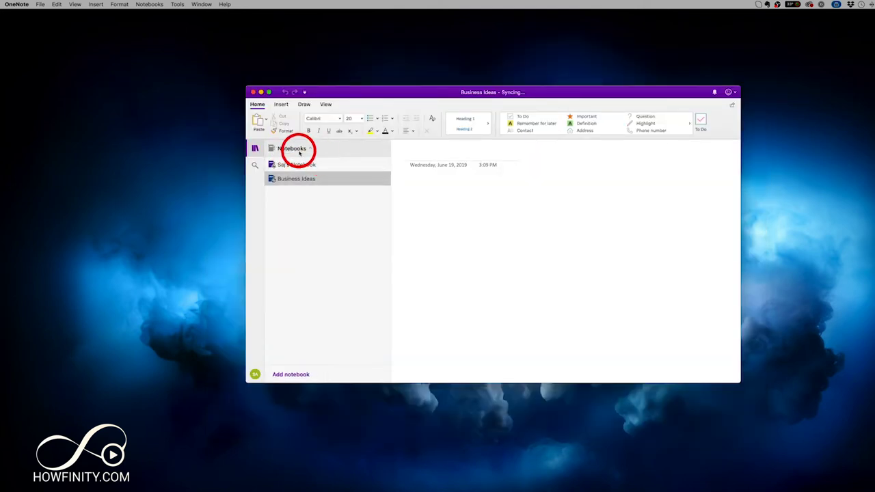
left_click(287, 151)
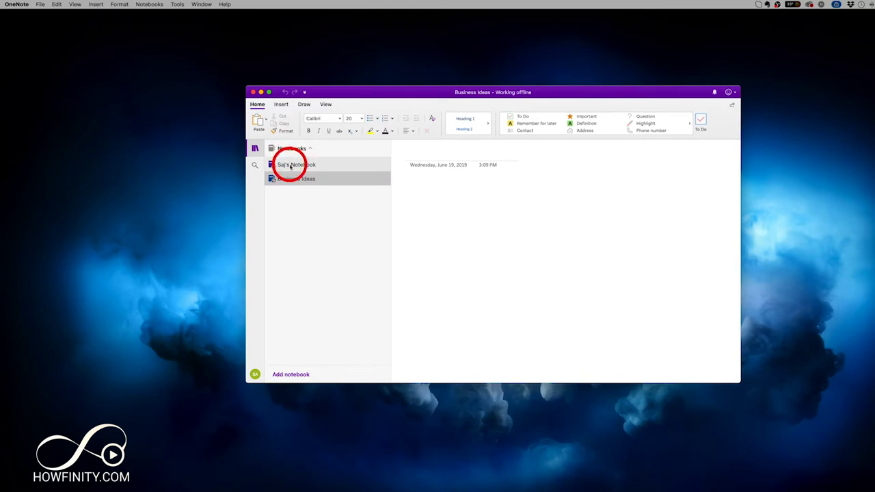
left_click(290, 165)
left_click(290, 149)
left_click(289, 179)
left_click(295, 167)
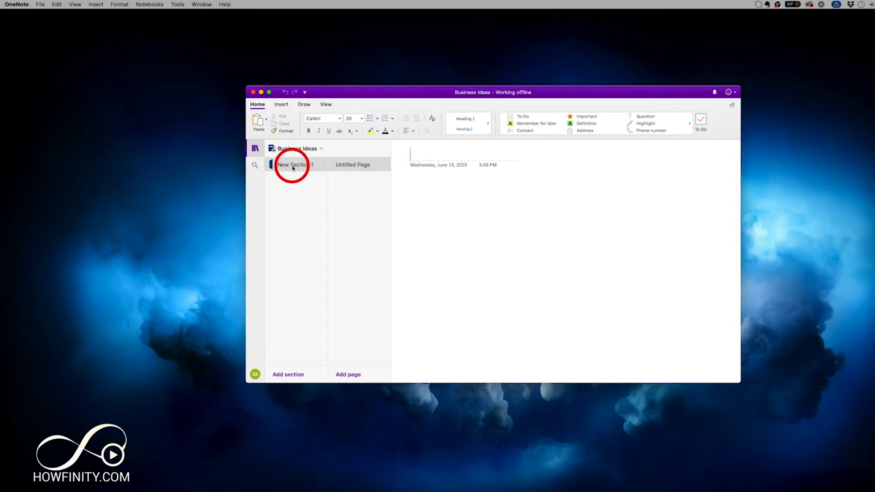
- Add a second section to the Business Ideas notebook and rename it Marketing
left_click(297, 369)
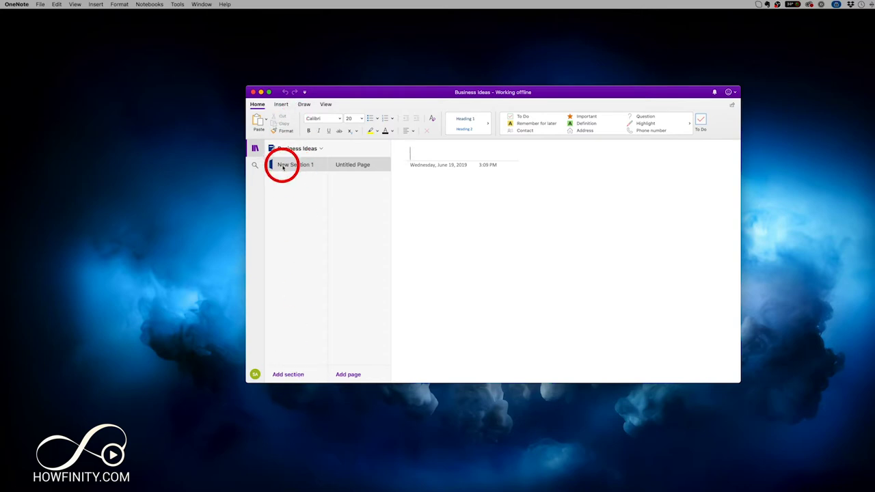
left_click(290, 374)
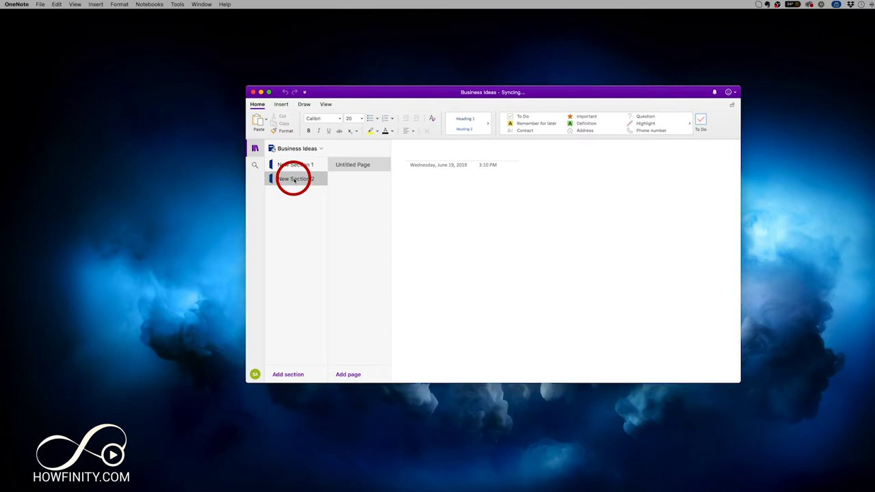
right_click(292, 180)
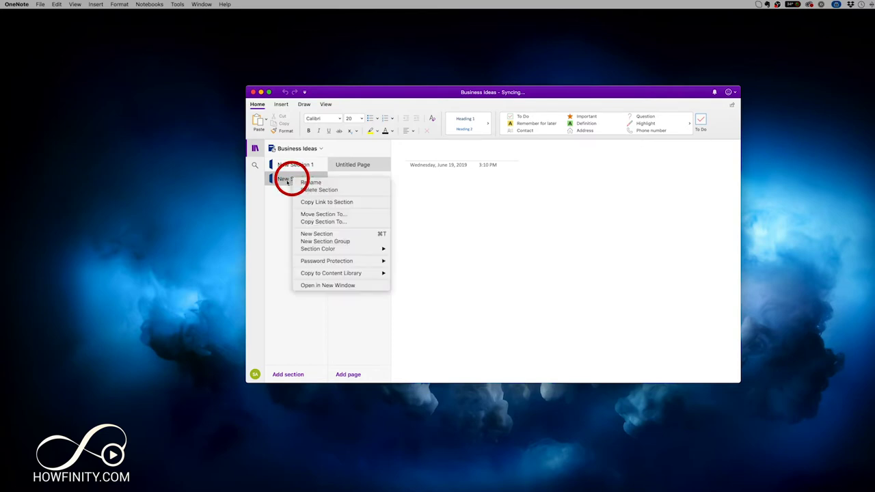
left_click(303, 183)
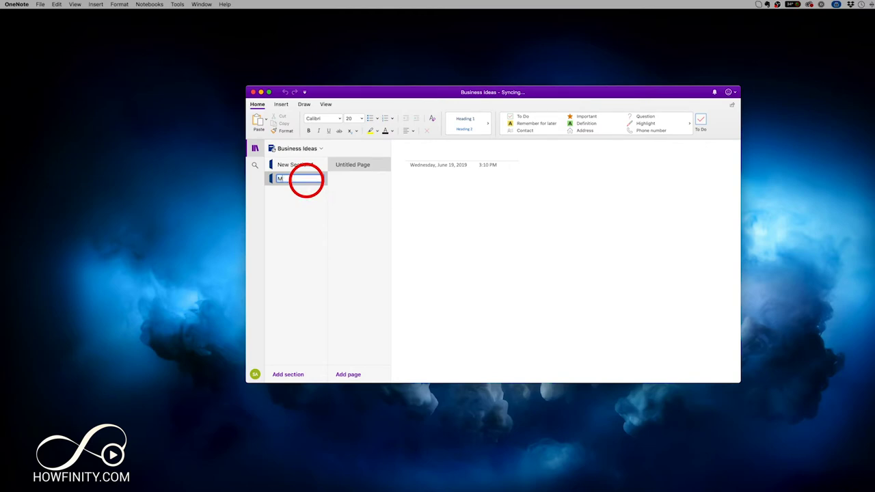
type("Marketing")
key("Return")
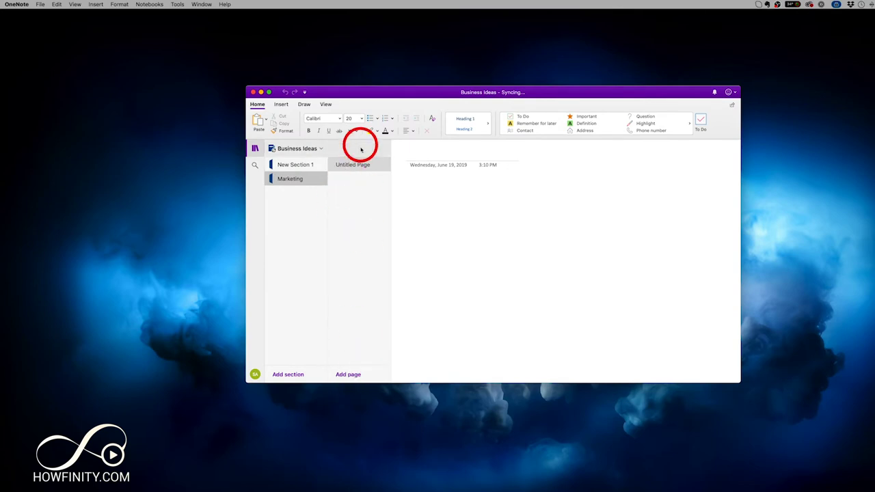
- Add a second page to the Marketing section and rename it Facebook ads
left_click(349, 374)
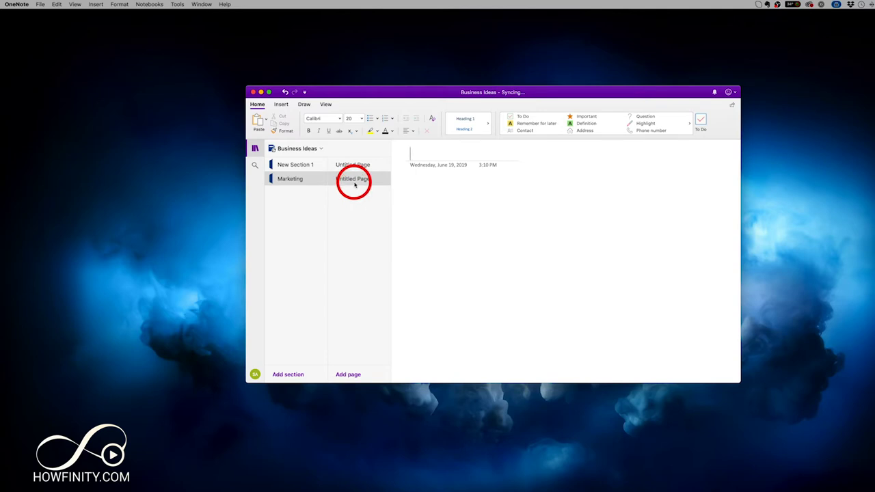
left_click(354, 182)
right_click(353, 181)
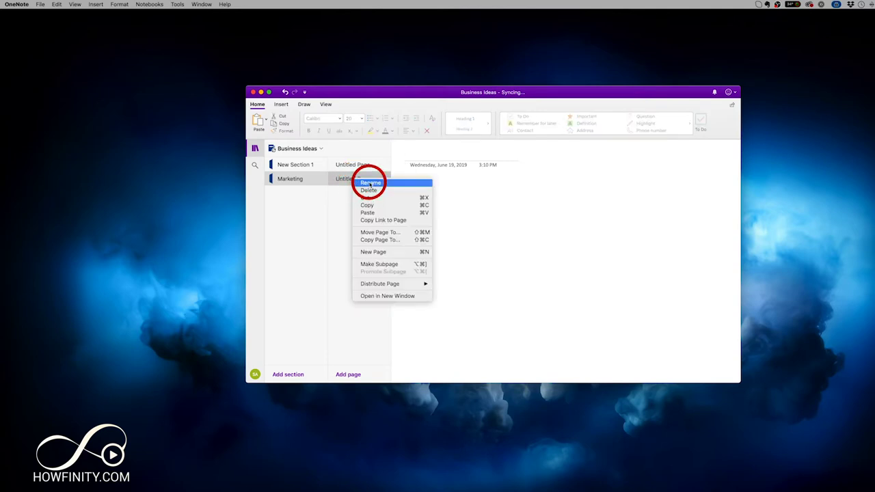
left_click(362, 186)
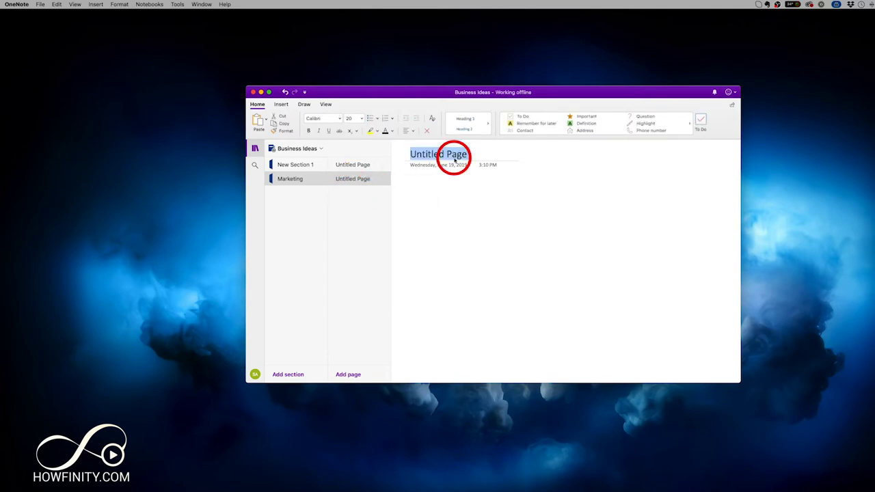
type("Facebook ads")
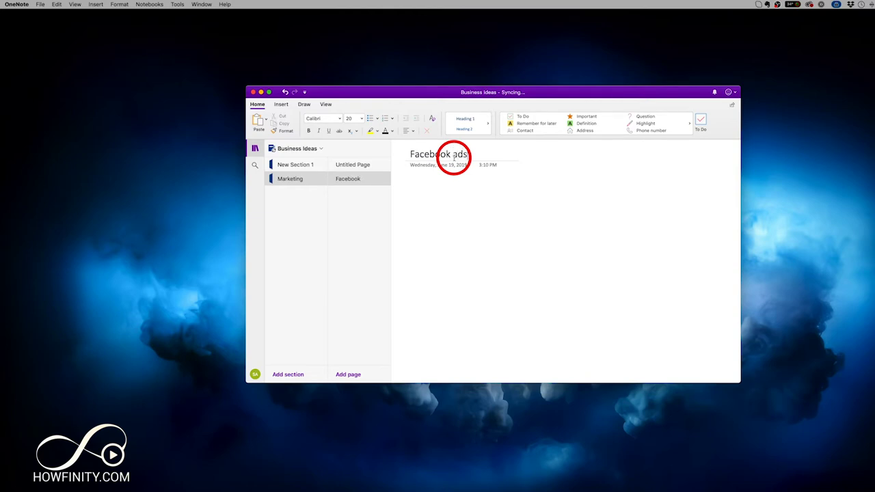
- Write the note "Ad number 1" under the page title and a separate note "Start typing again" further down the Facebook ads page
key("Return")
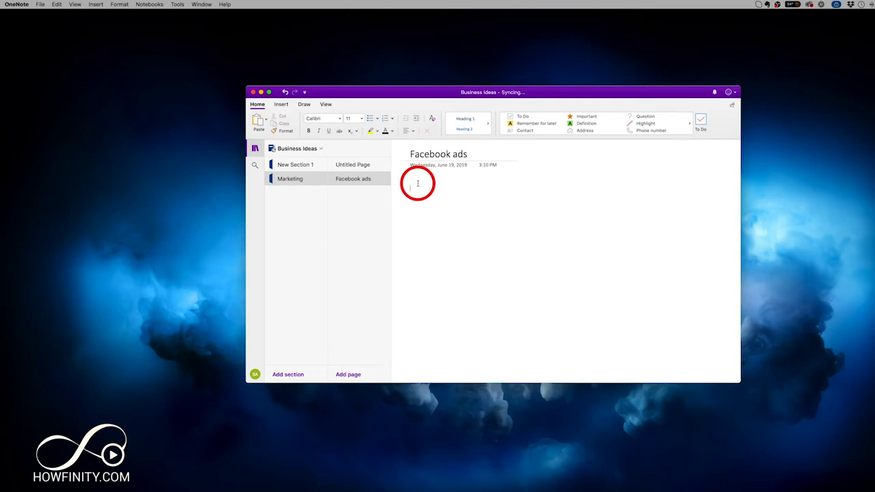
left_click(415, 187)
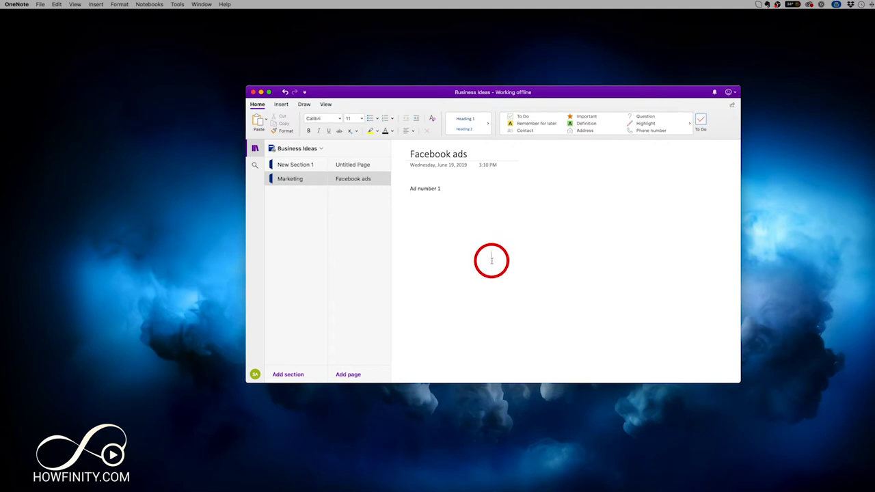
type("ng again")
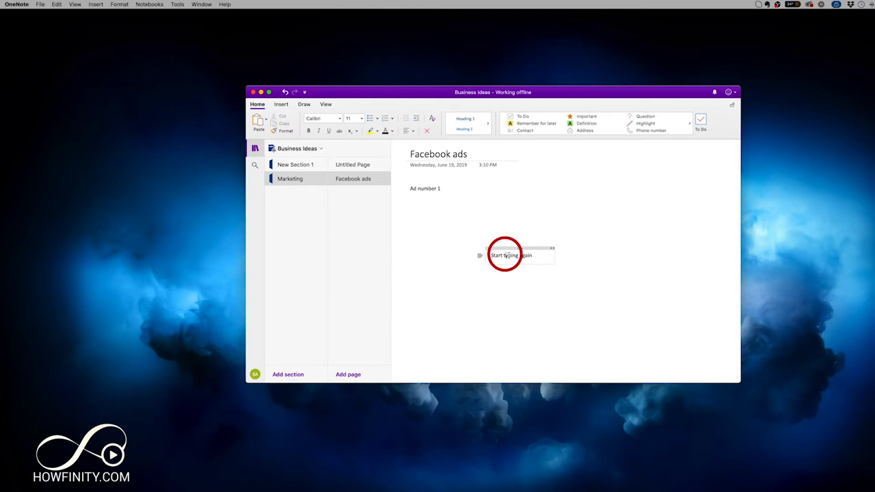
- Move the "Start typing again" note around the page, adjust its container width, and place it below "Ad number 1"
left_click_drag(536, 247, 601, 185)
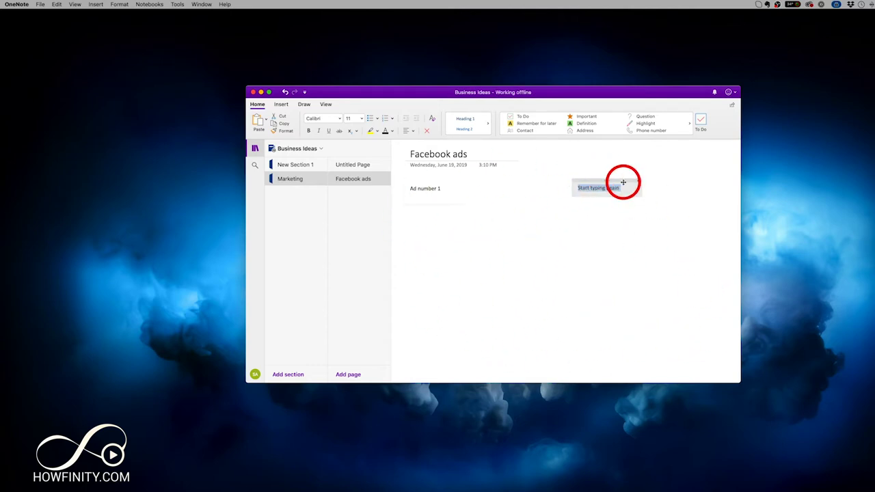
left_click_drag(623, 180, 529, 229)
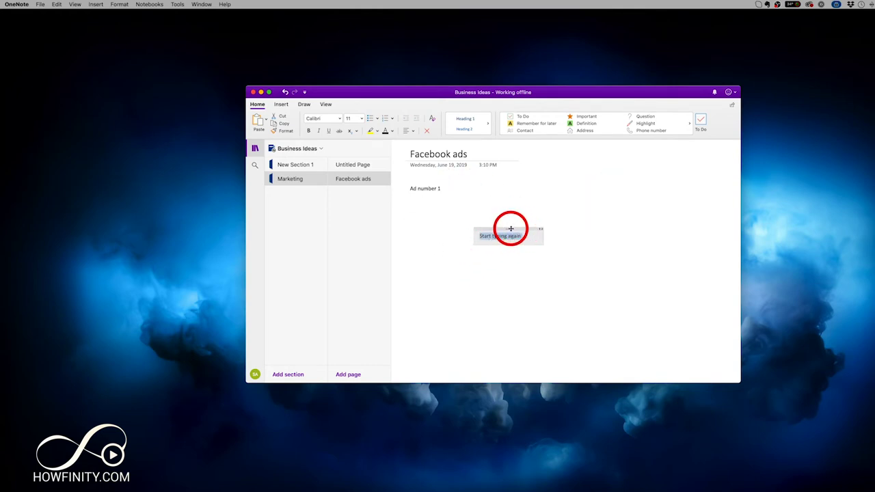
left_click_drag(542, 229, 617, 230)
left_click_drag(518, 229, 514, 248)
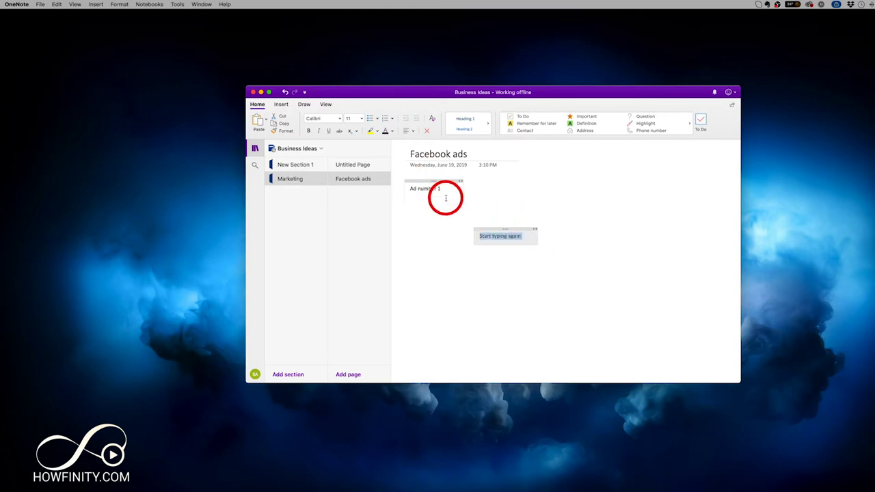
left_click_drag(493, 233, 421, 211)
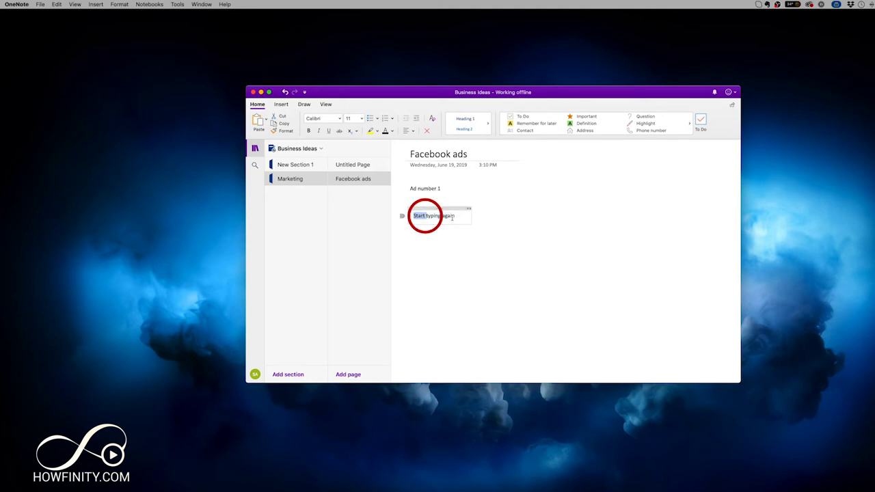
- Replace the lower note's text with "Targeting for my ads" and move the note closer beneath "Ad number 1"
left_click(455, 216)
key("BackSpace")
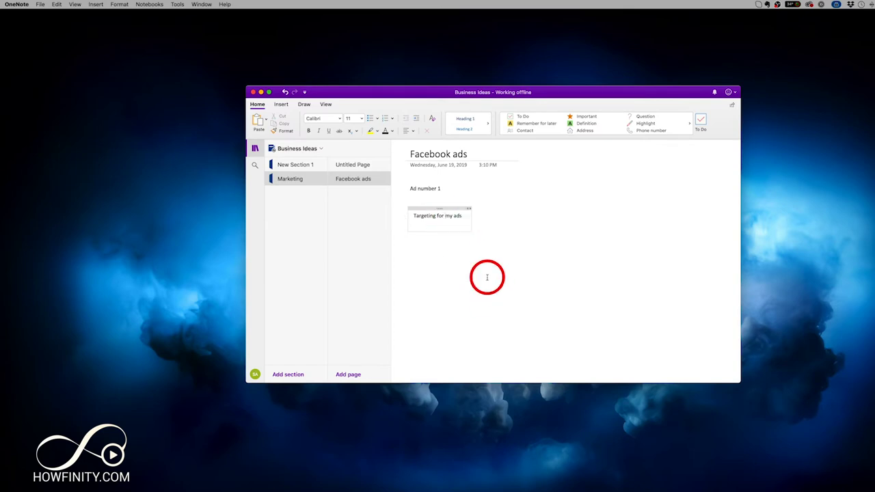
left_click_drag(452, 208, 449, 203)
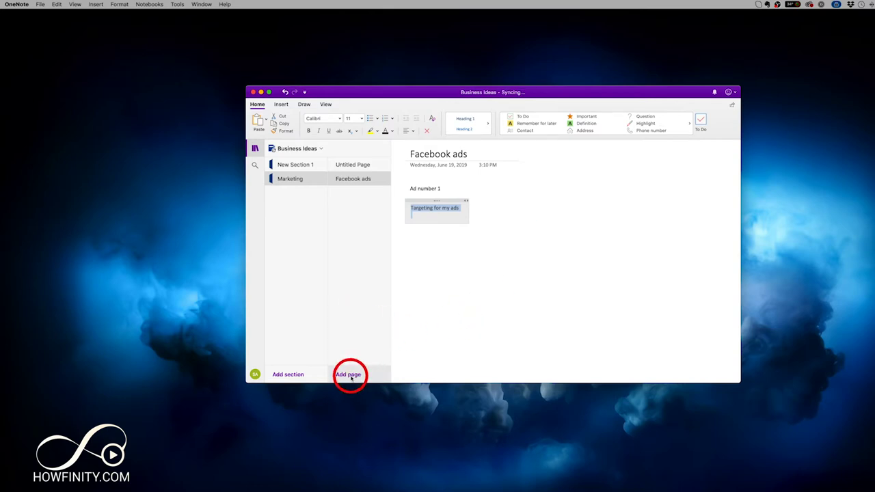
- Format the "Ad number 1" text as Arial, size 14, with bold, italic and underline
left_click(425, 193)
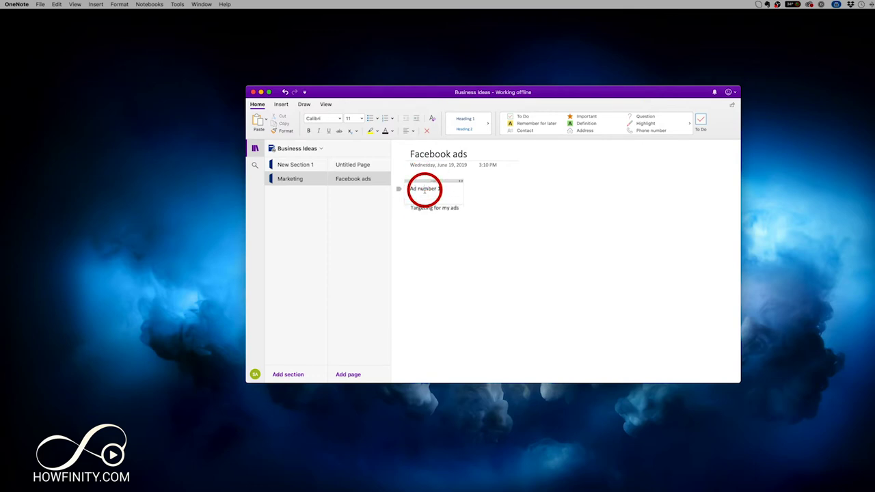
left_click_drag(411, 190, 425, 193)
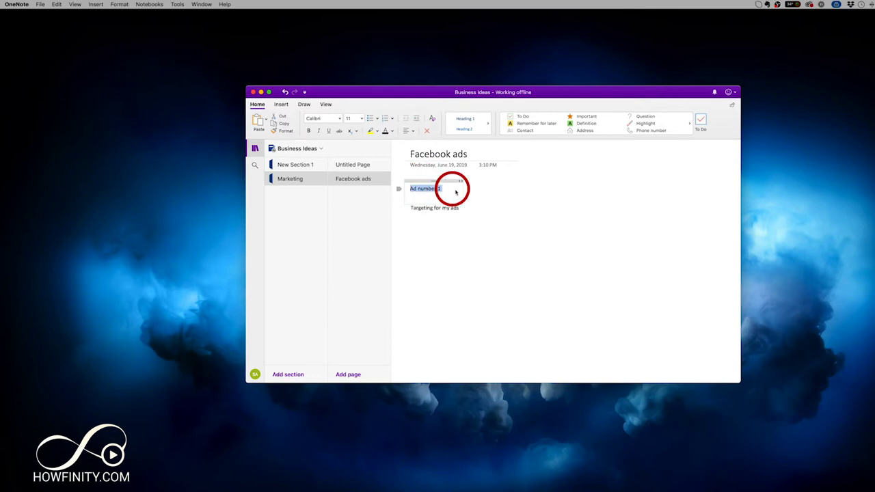
left_click(339, 119)
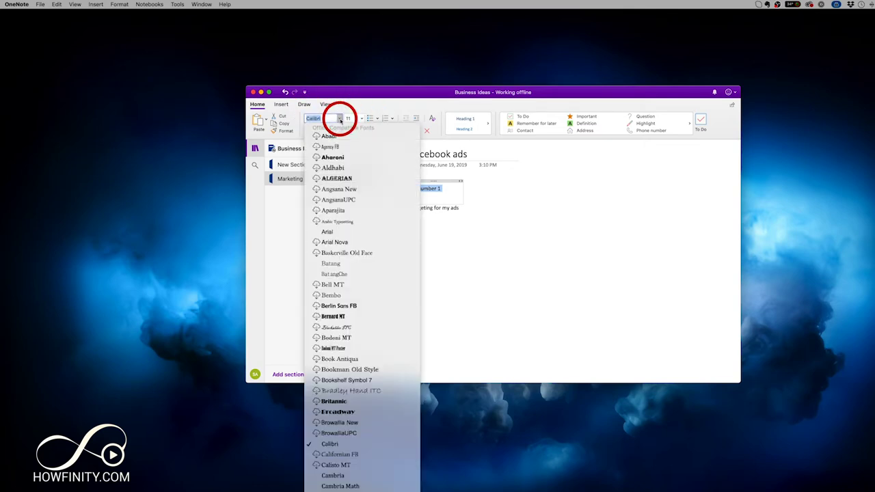
left_click(343, 233)
left_click(362, 120)
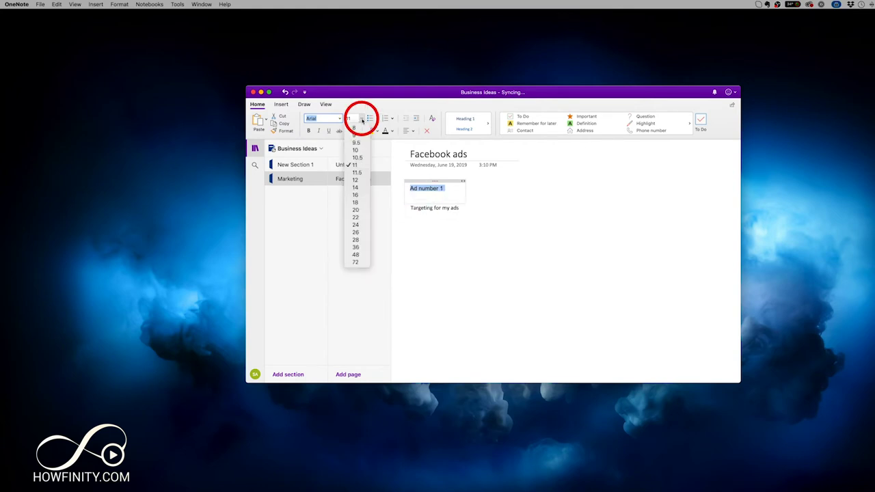
left_click(355, 188)
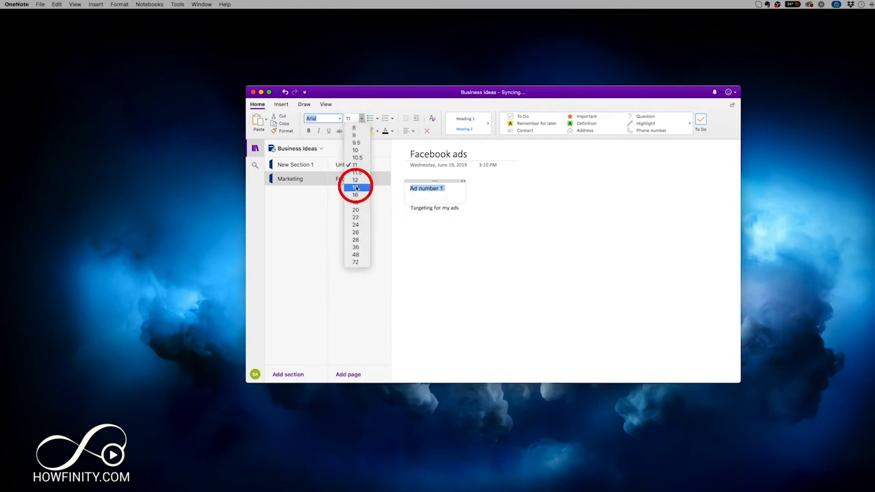
left_click(308, 131)
left_click(329, 130)
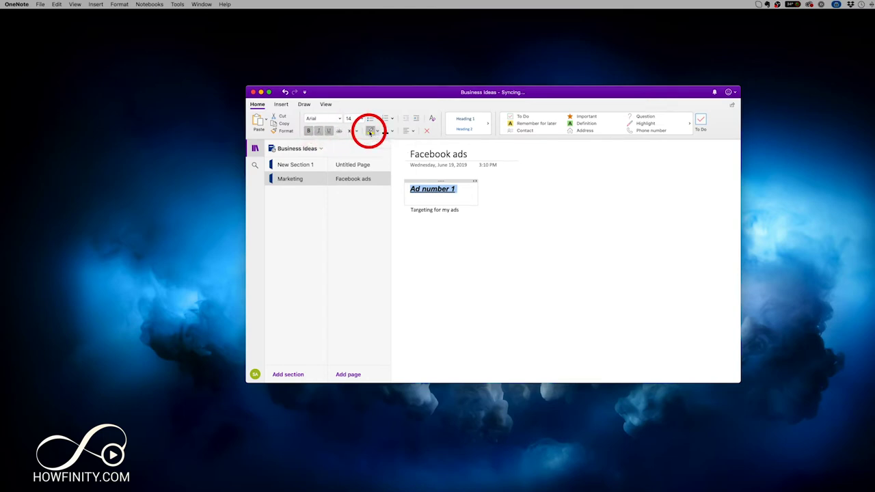
- Highlight the "Ad number 1" text in yellow and set its font color to red
left_click(379, 133)
left_click(378, 133)
left_click(386, 131)
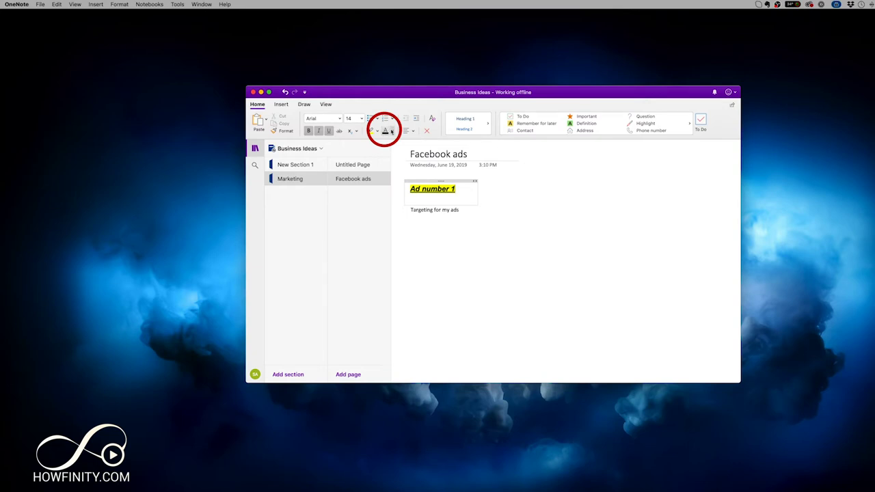
left_click(391, 131)
left_click(416, 189)
- Try center alignment on the "Ad number 1" line and return it to left alignment
left_click(412, 131)
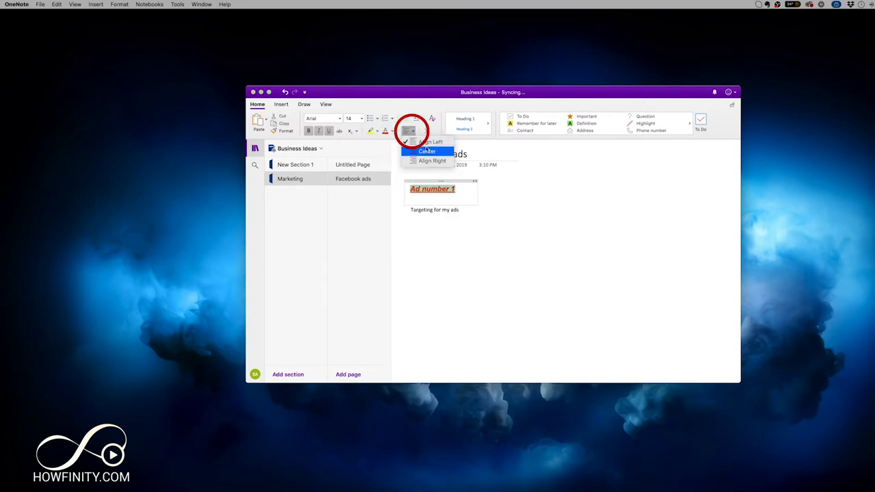
left_click(427, 151)
left_click(410, 131)
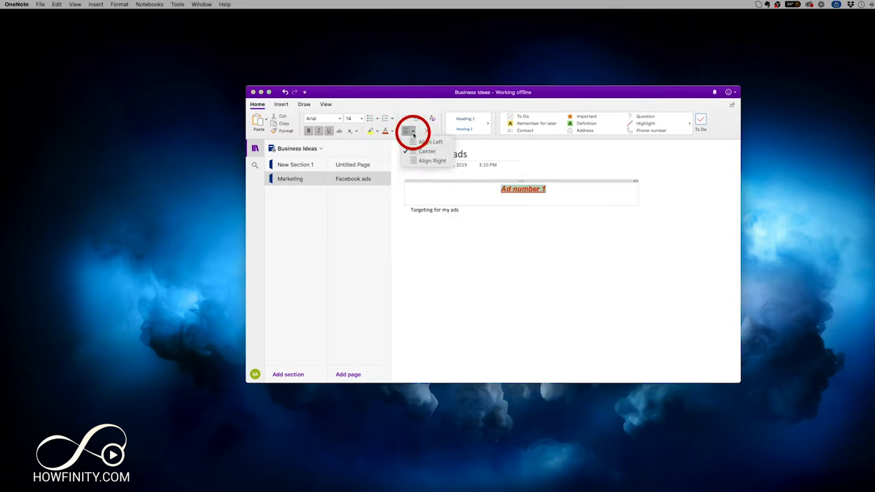
left_click(428, 142)
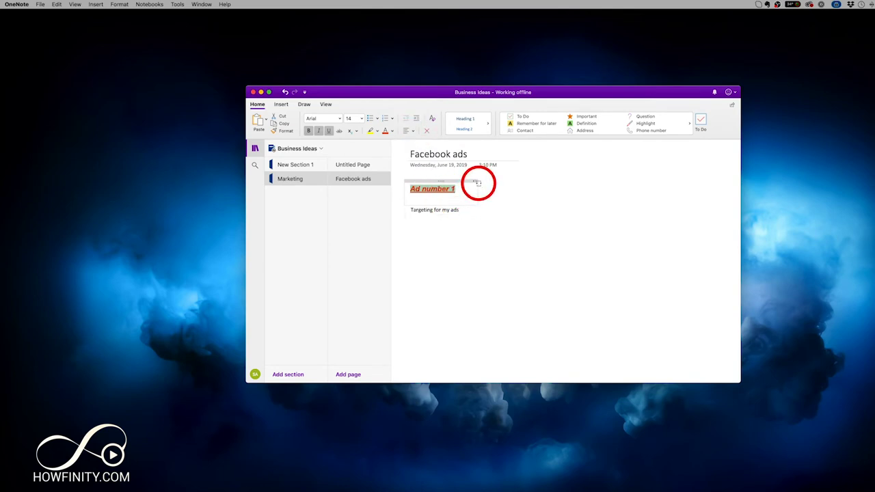
- Indent the "Ad number 1" line by one level and clear all of its text formatting
left_click(440, 218)
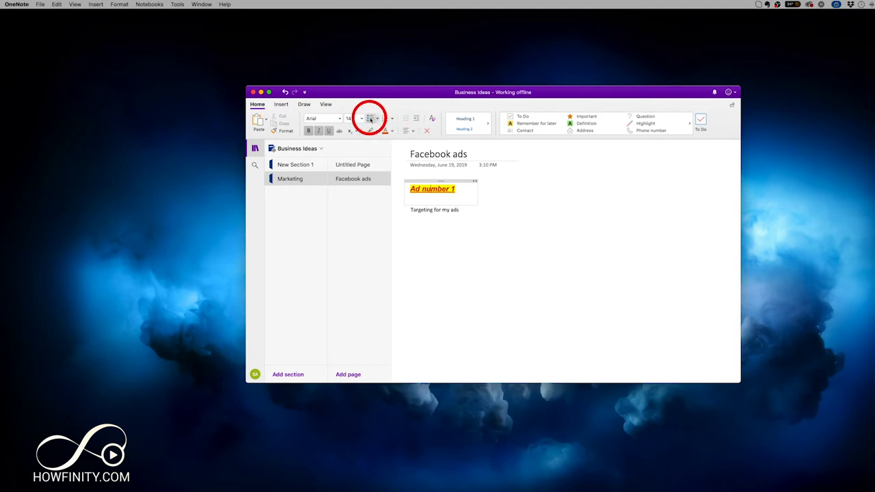
left_click(418, 121)
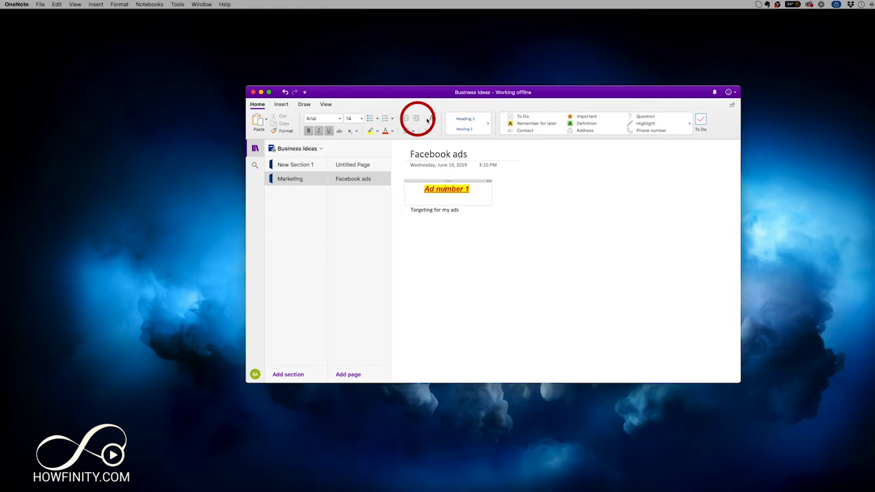
left_click(433, 120)
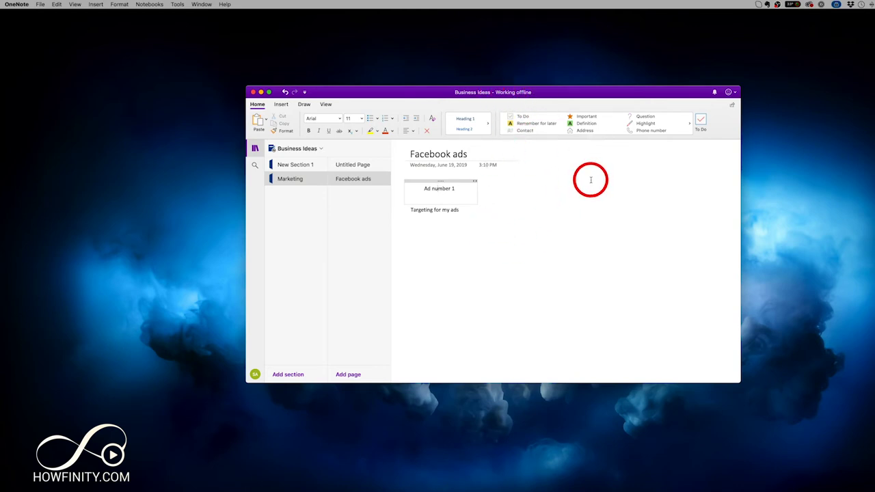
- View the sync commands for the current notebook and for all notebooks
left_click(42, 4)
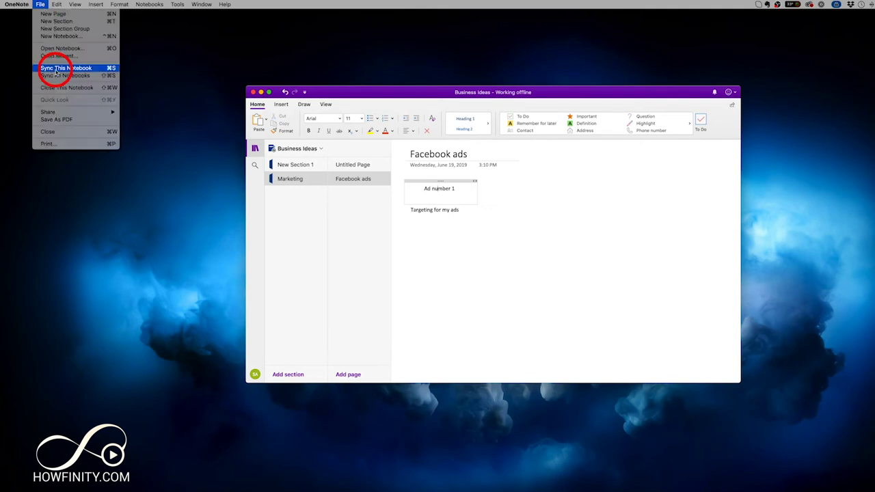
left_click(57, 69)
left_click(40, 4)
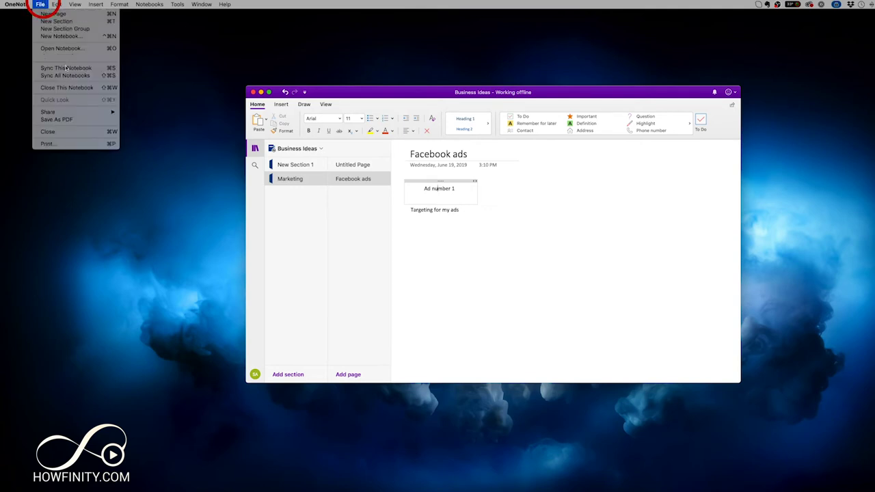
left_click(65, 76)
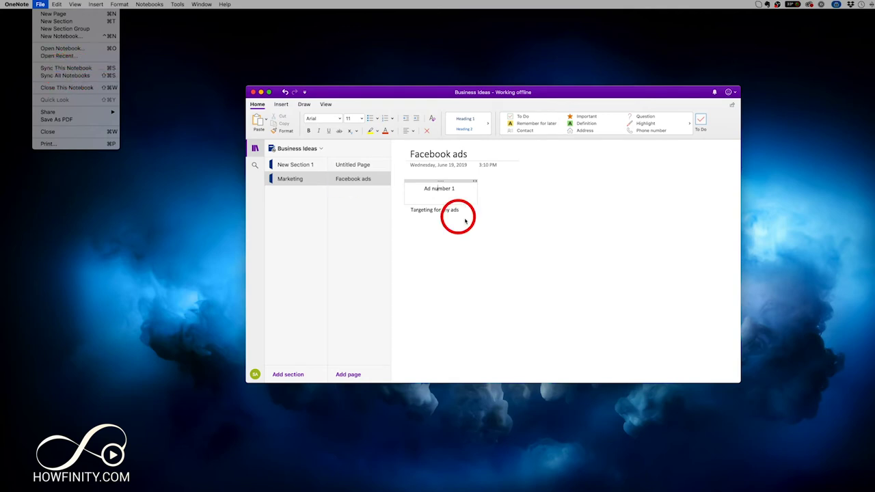
key("Escape")
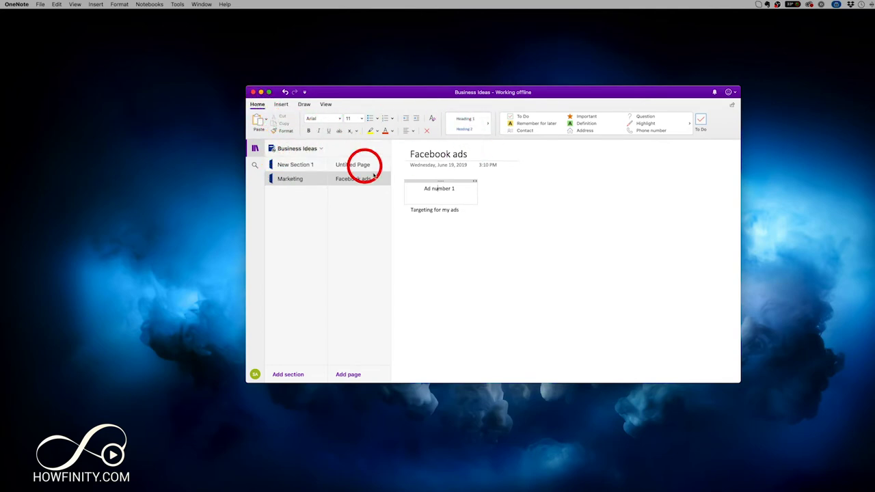
- Try inserting a table of four columns and four rows inside the "Ad number 1" note and undo the insertion
left_click(281, 105)
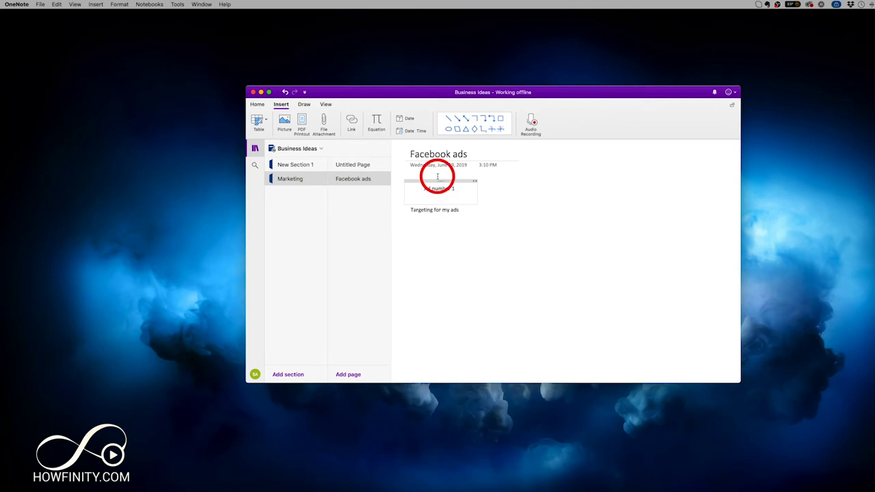
left_click(266, 121)
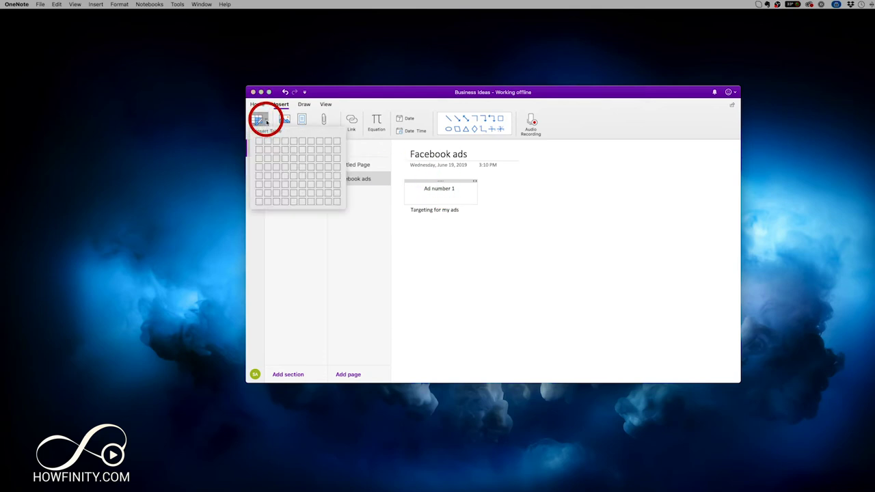
left_click(286, 166)
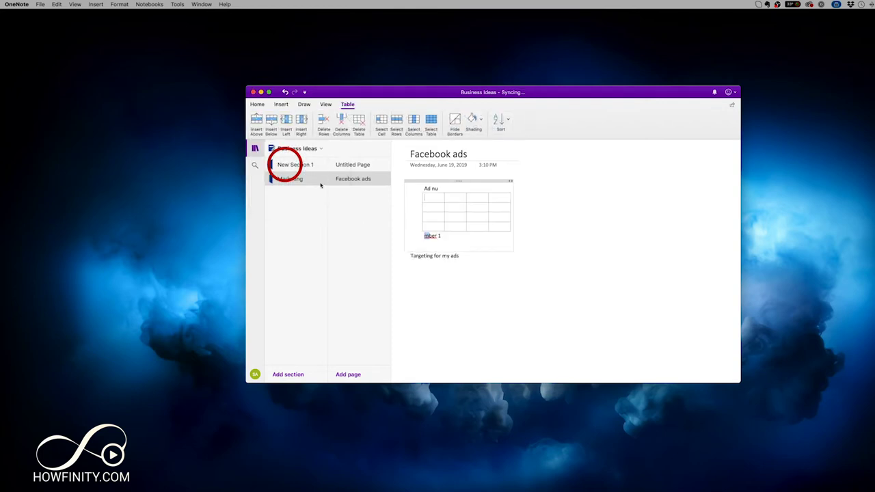
left_click(453, 202)
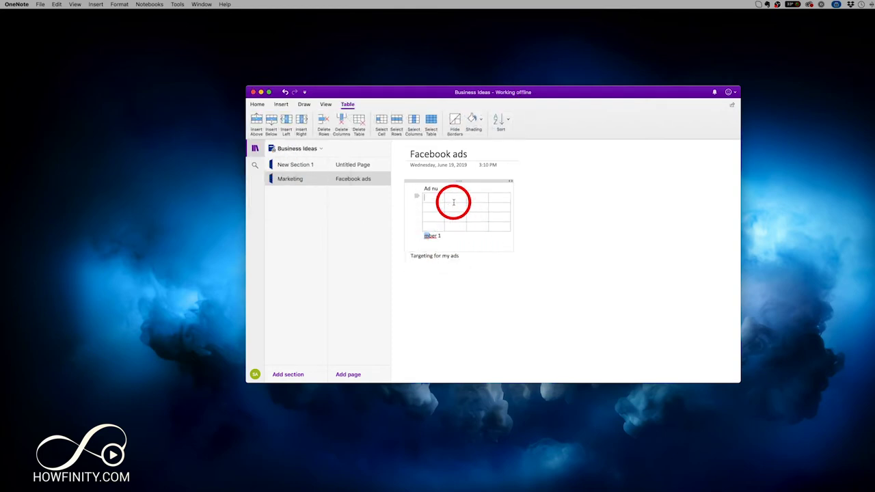
key("super+z")
left_click(58, 4)
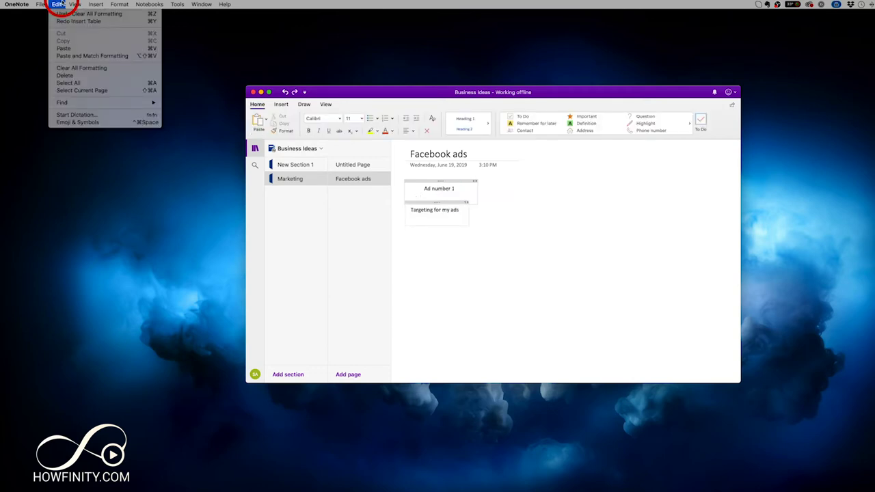
key("Escape")
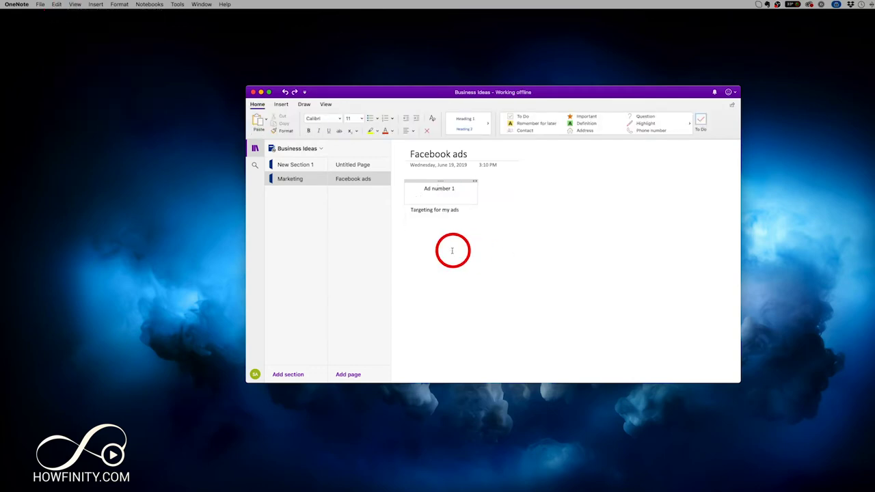
- Insert a table of four columns and four rows below the "Targeting for my ads" note
scroll(410, 240, "down", 1)
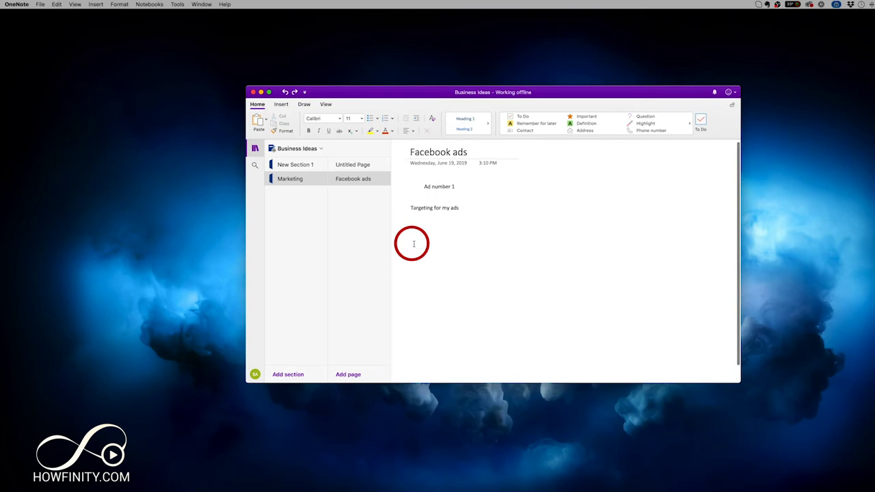
left_click(281, 104)
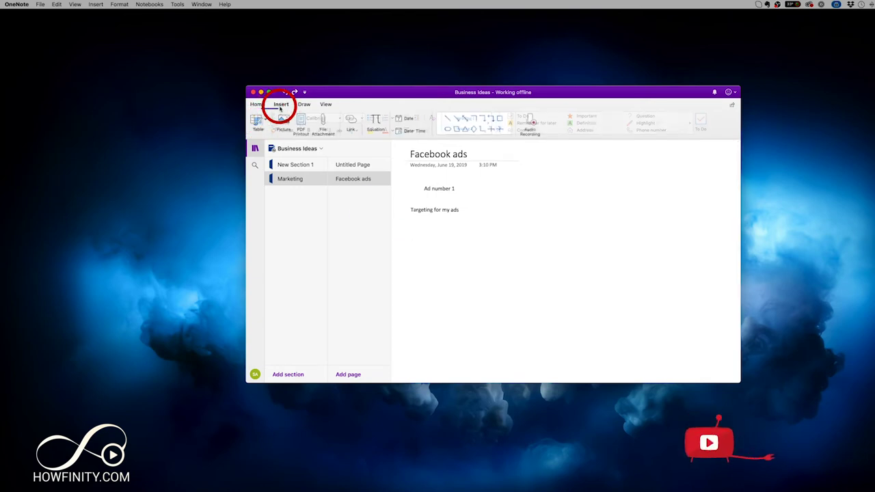
left_click(258, 120)
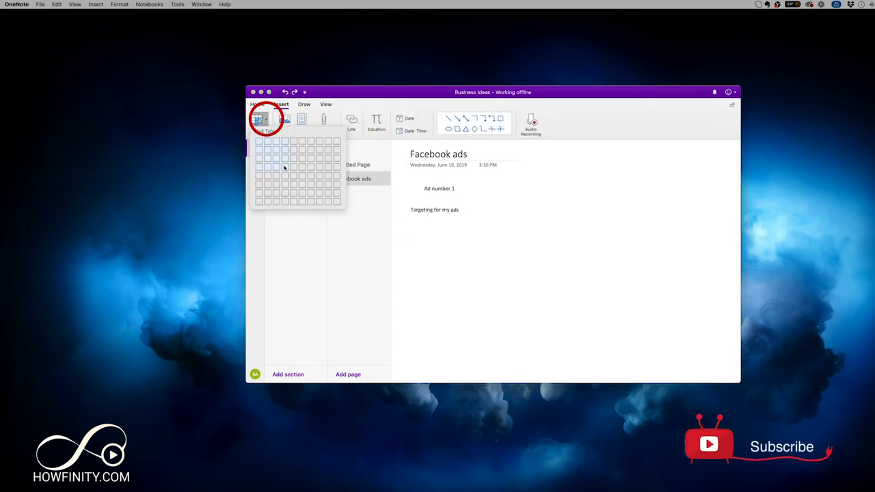
left_click(284, 168)
left_click(432, 216)
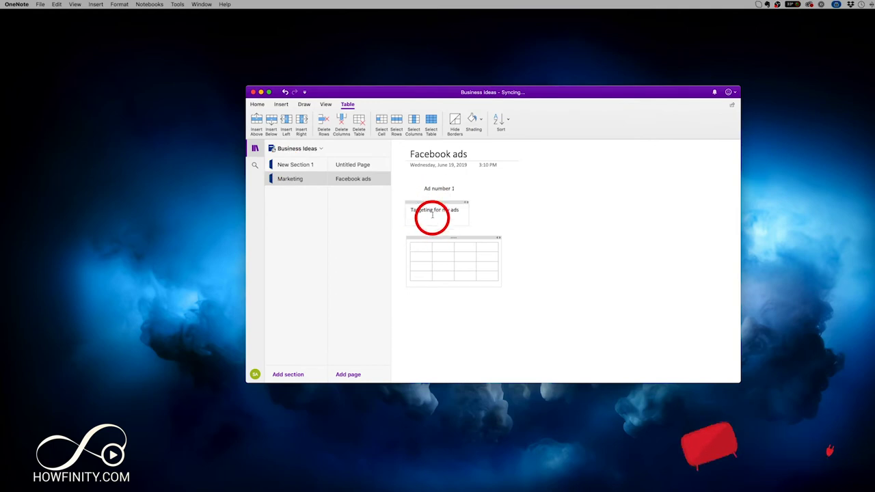
- Fill the first three cells of the table's top row with 123, 455 and 677
left_click(425, 253)
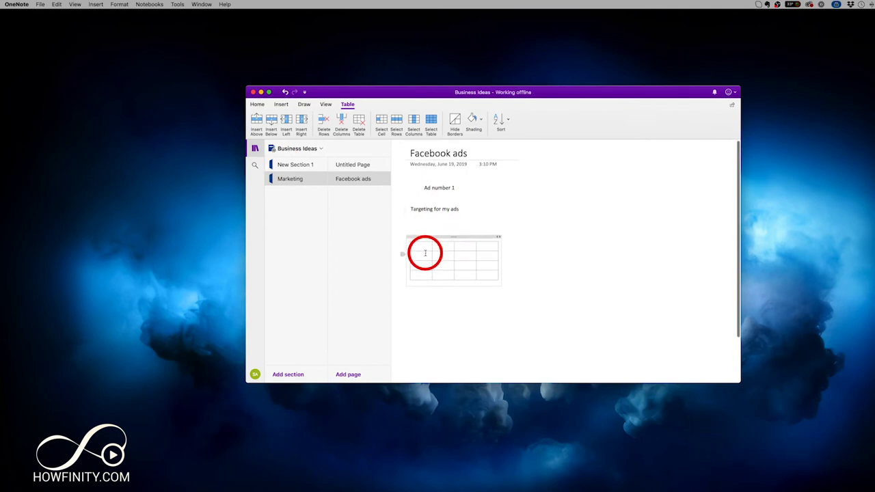
type("123")
key("Tab")
type("455")
left_click(471, 247)
type("6")
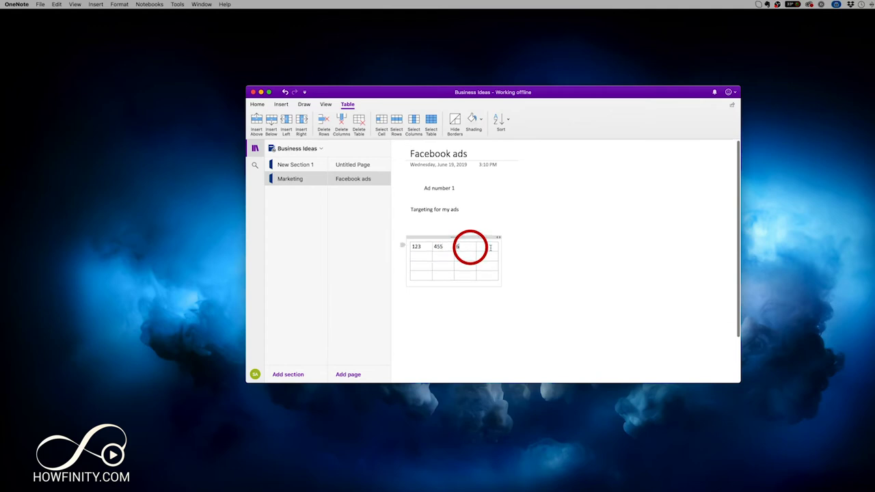
type("77")
- Try widening the table's note container and return to the cells of the table's fourth column
left_click_drag(499, 237, 561, 244)
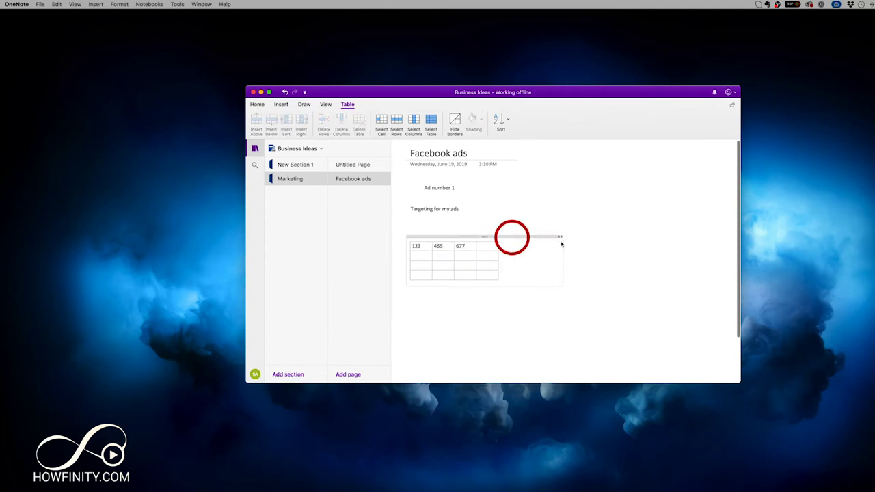
left_click(485, 276)
left_click(483, 266)
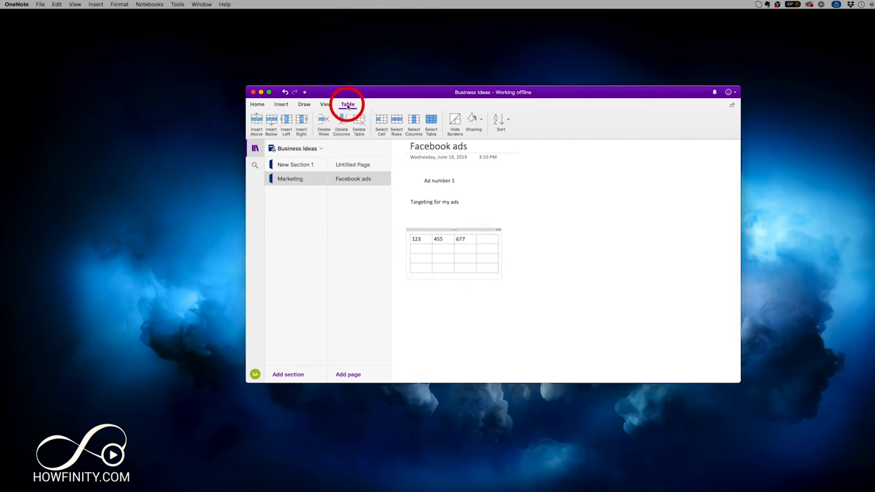
- Open and cancel the picture chooser at a spot below the table, and insert the current date and the date with time there
left_click(282, 106)
left_click(415, 304)
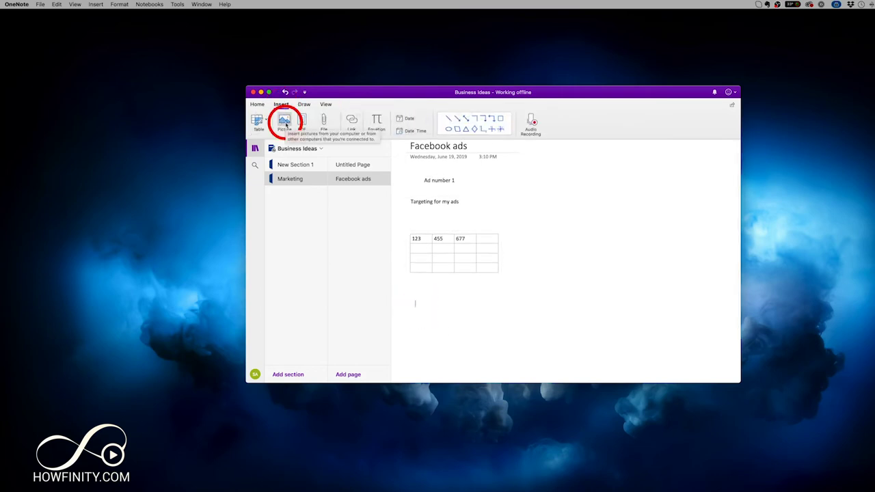
left_click(284, 122)
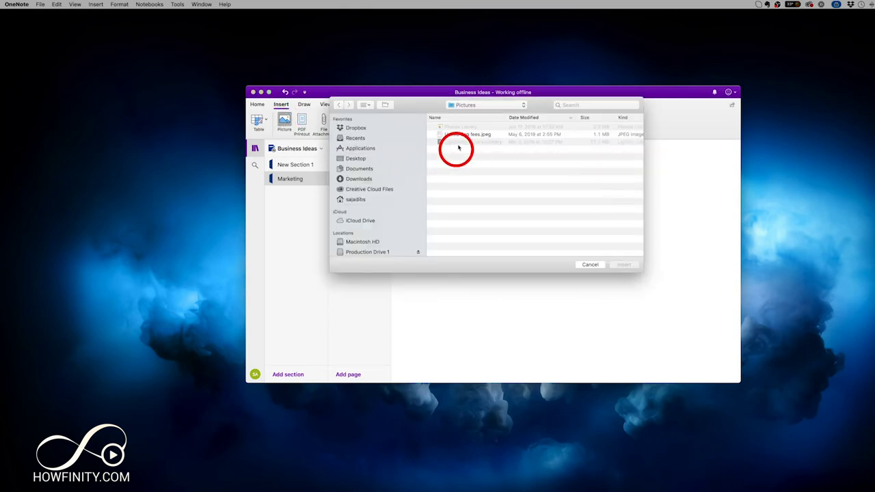
left_click(583, 265)
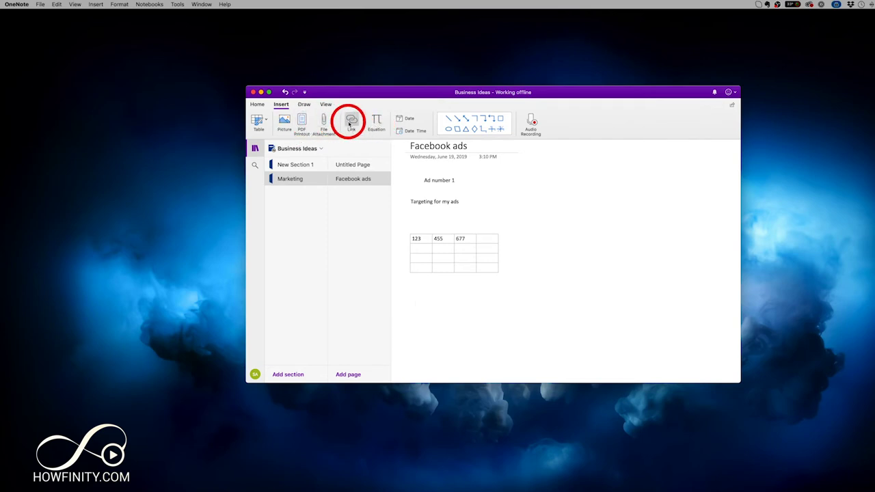
left_click(412, 119)
left_click(410, 131)
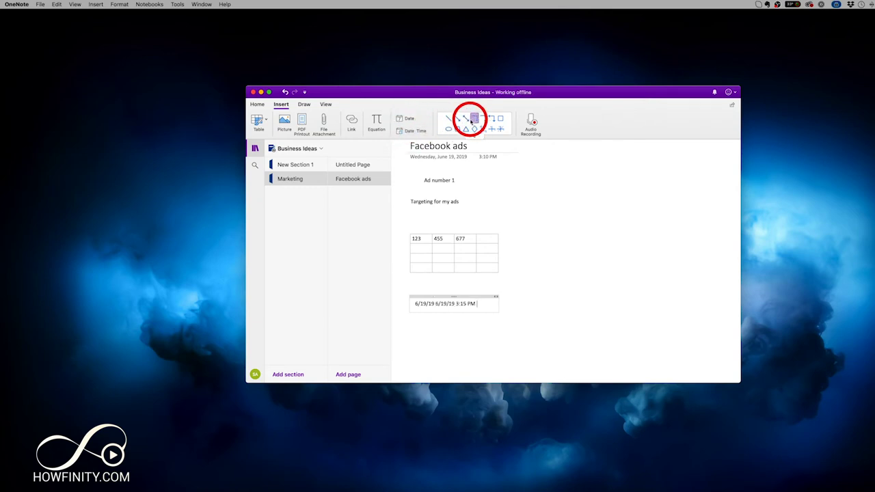
- Draw an elbow connector with arrowheads at both ends between the table and the date line
left_click(448, 118)
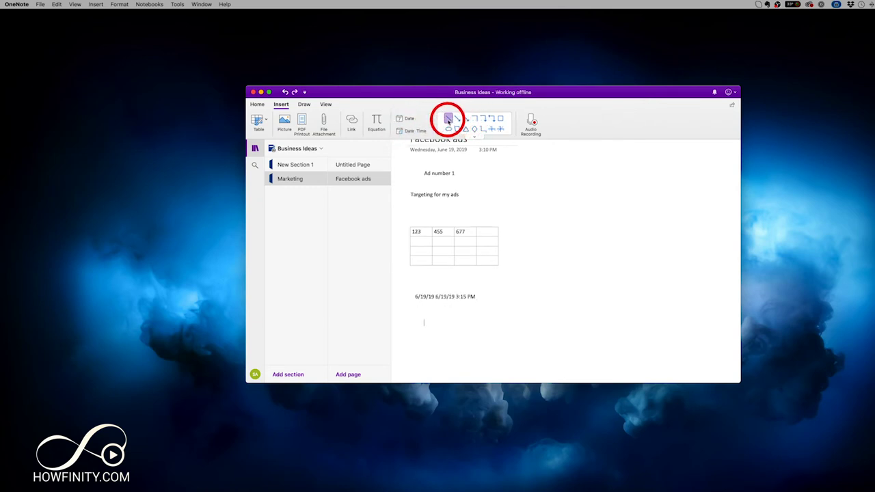
left_click(475, 119)
left_click(491, 120)
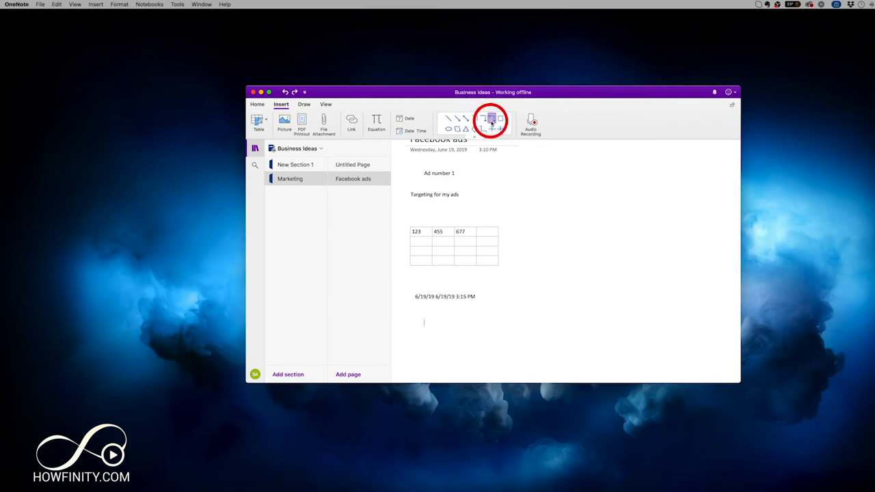
left_click(582, 268)
left_click_drag(620, 233, 464, 282)
left_click(503, 267)
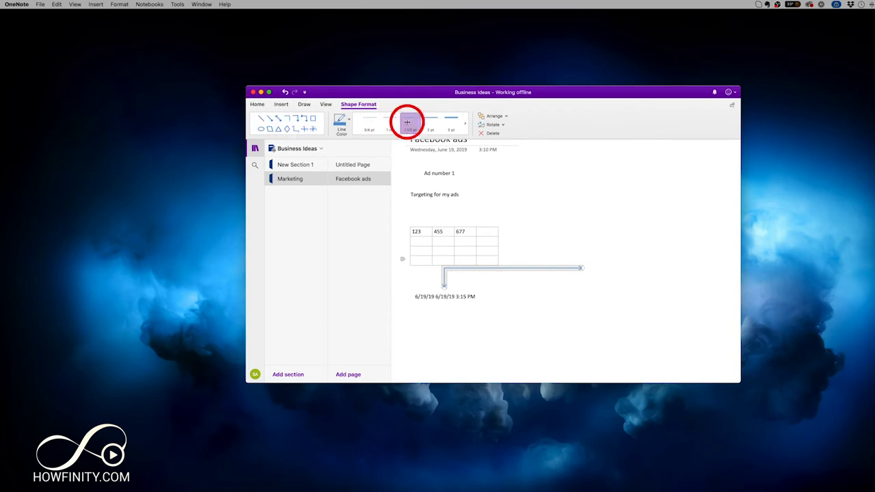
- Set the elbow arrow's line thickness to 3 pt and deselect the arrow
left_click(452, 127)
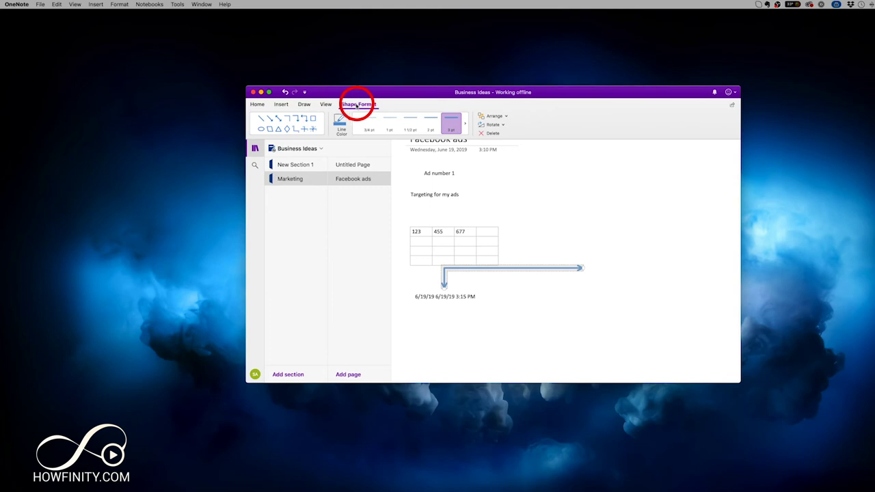
left_click(281, 104)
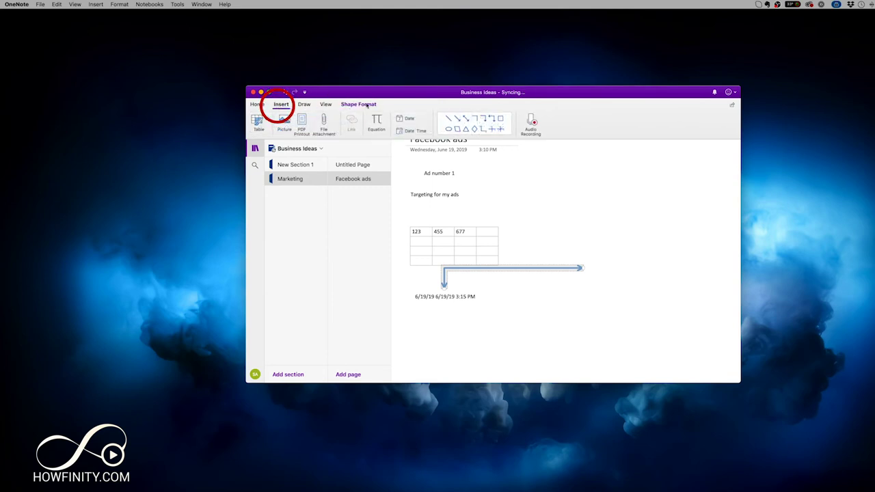
left_click(514, 333)
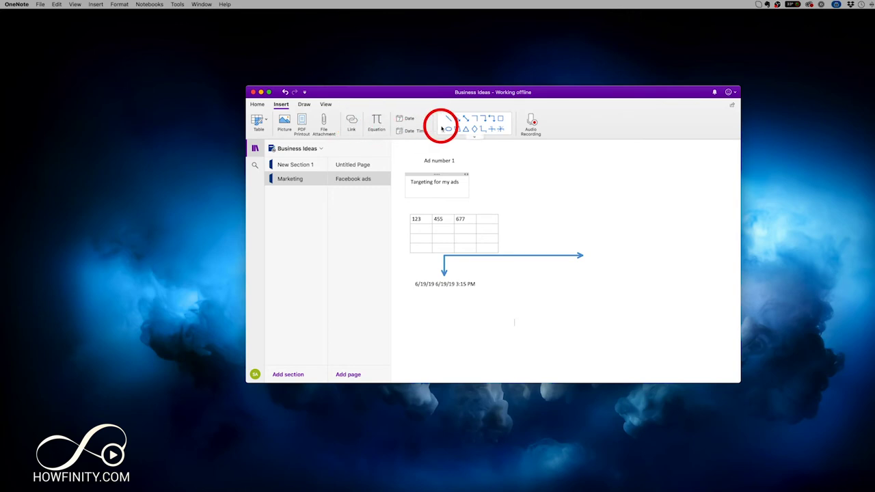
- Display the drawing tools, open the untitled page in the Marketing section and title it "Ad flow"
left_click(304, 104)
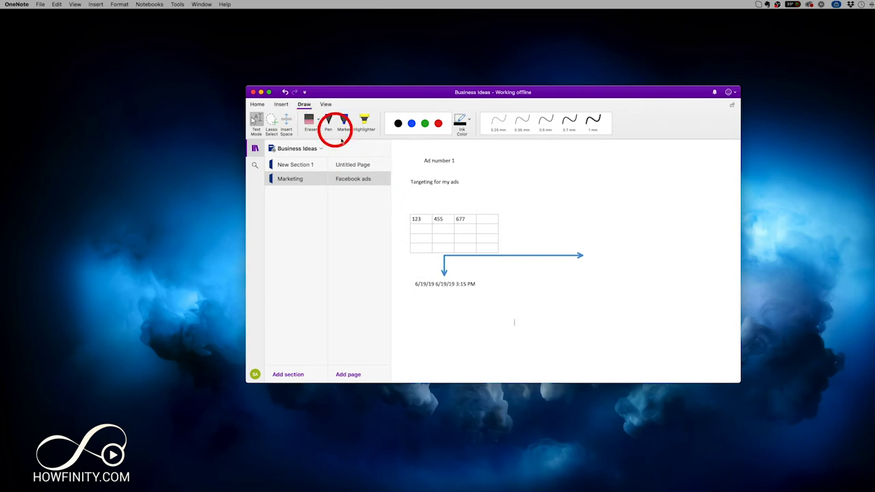
left_click(350, 166)
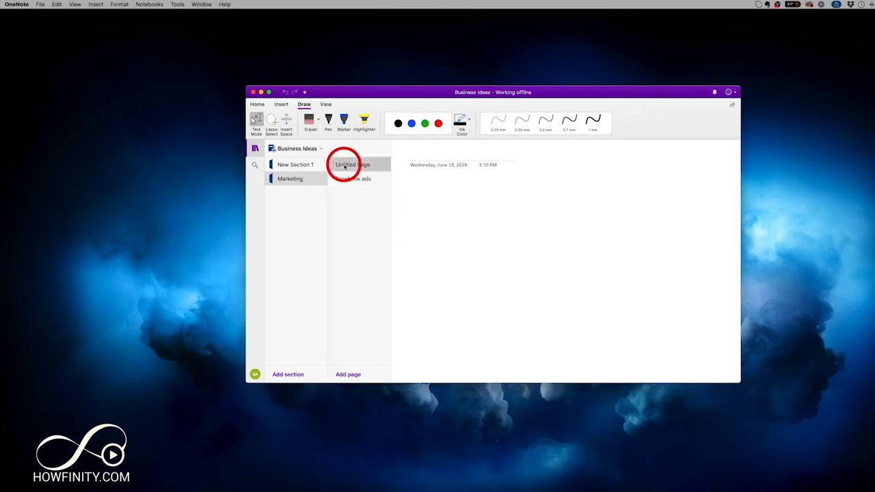
left_click(417, 157)
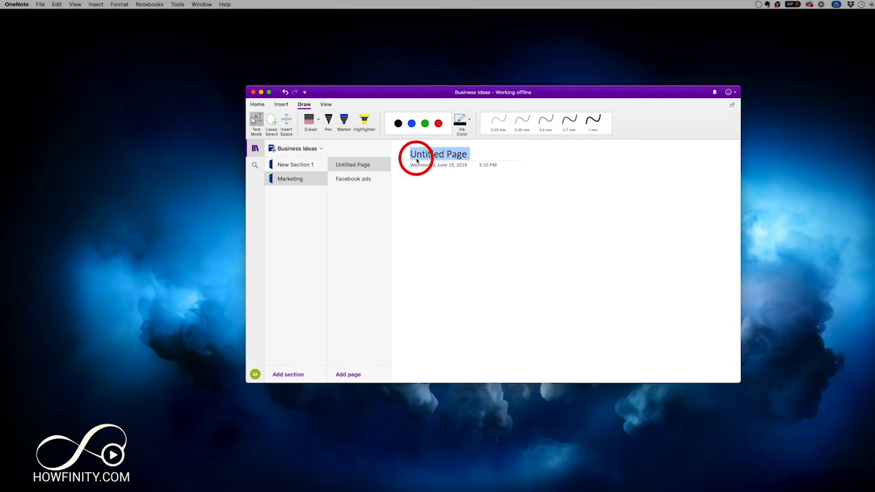
type("Ad flow")
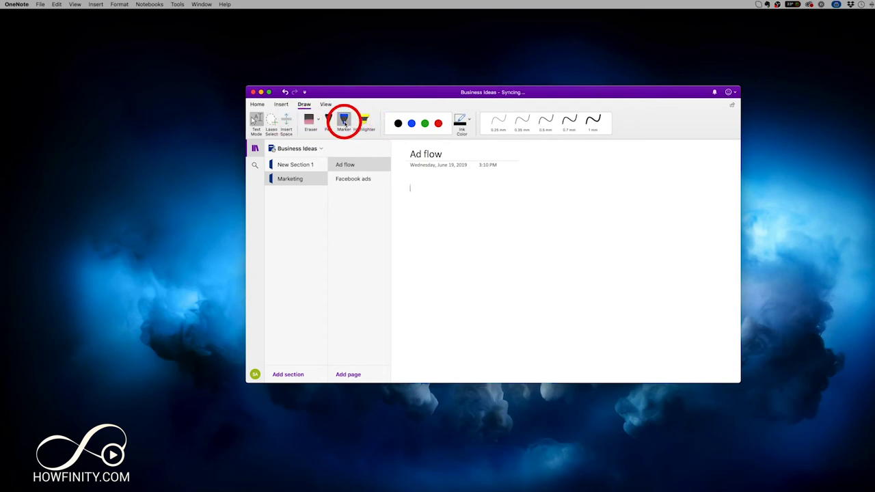
- Choose the blue marker at 1.5 mm, try strokes on the "Ad flow" page and undo the last attempt
left_click(344, 122)
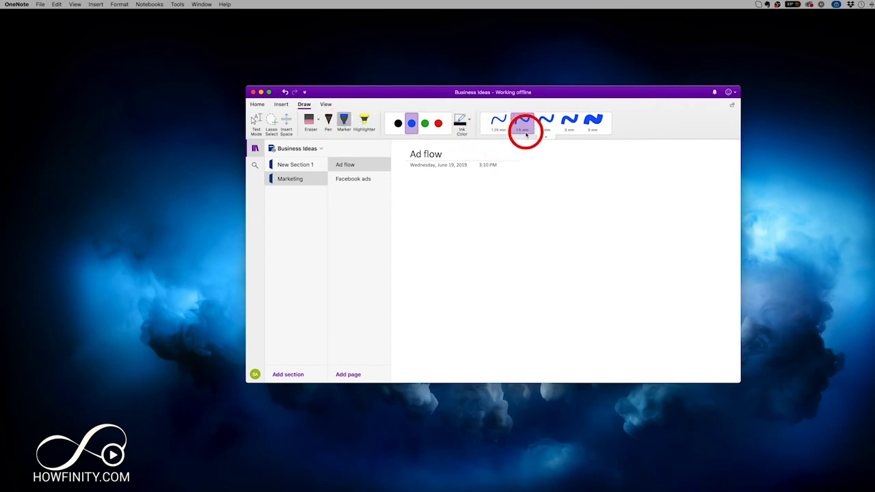
left_click_drag(430, 199, 413, 280)
left_click_drag(439, 196, 438, 223)
key("super+z")
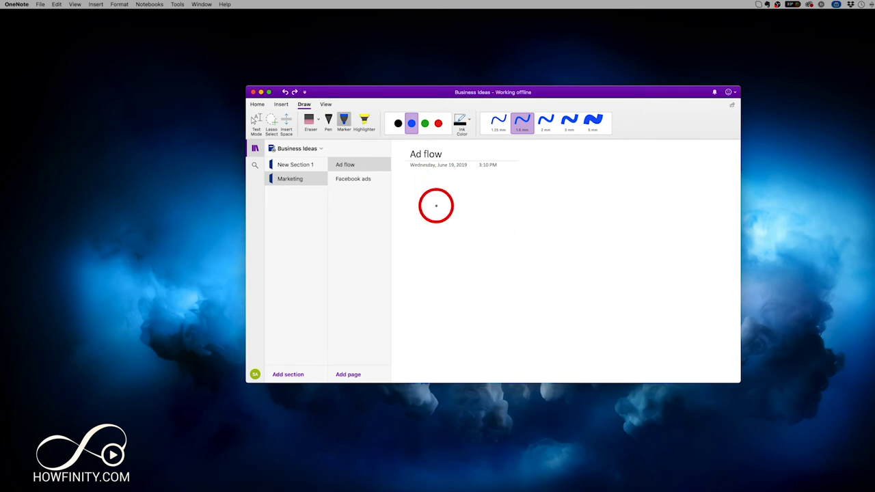
- Sketch a flow with the blue marker in which arrows lead from 1 to 2 and from 2 to 3
mouse_move(442, 234)
left_mouse_down()
mouse_move(452, 222)
mouse_move(561, 235)
left_mouse_up()
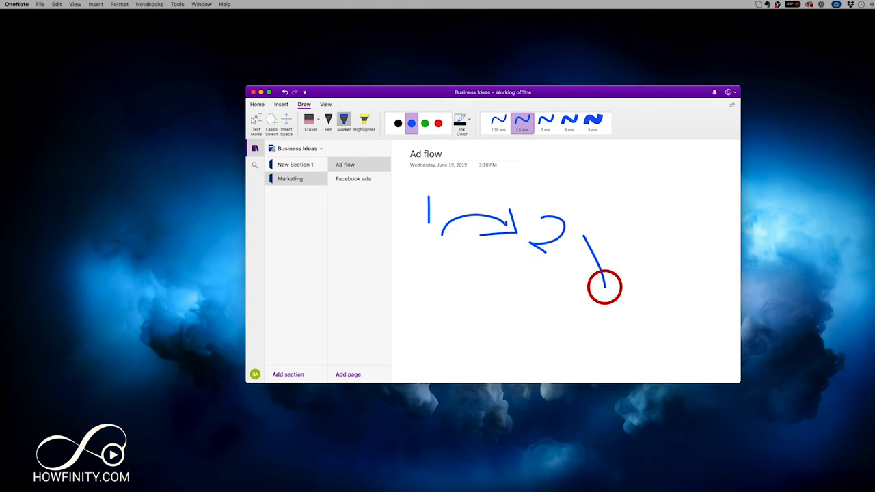
left_click_drag(604, 287, 587, 288)
left_click_drag(647, 308, 655, 328)
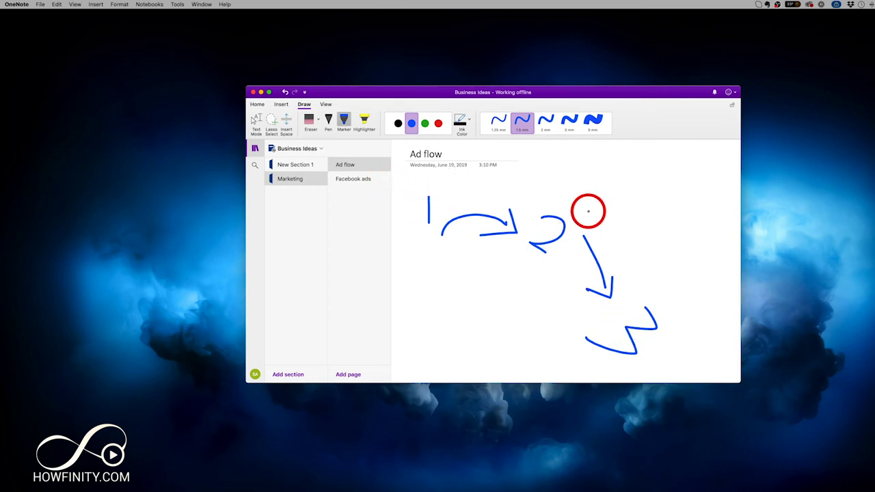
- Draw a curved green marker line above the blue flow sketch and a curved red one below it
left_click(424, 124)
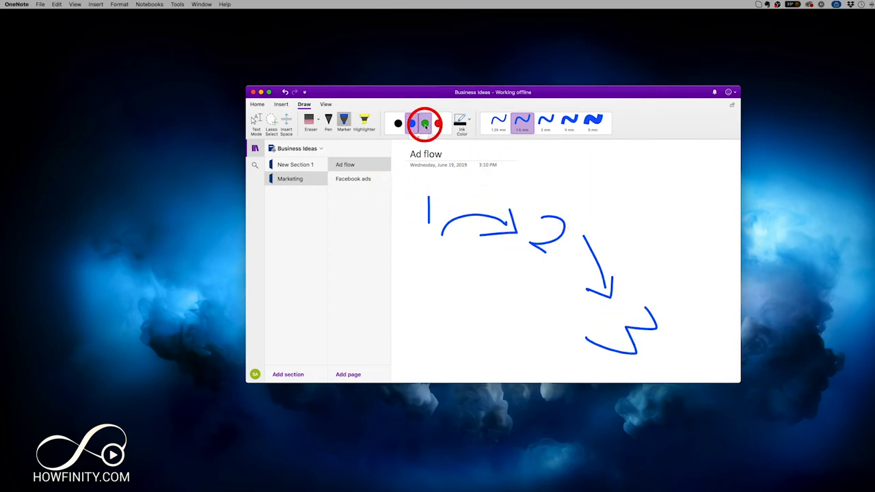
left_click_drag(475, 192, 642, 218)
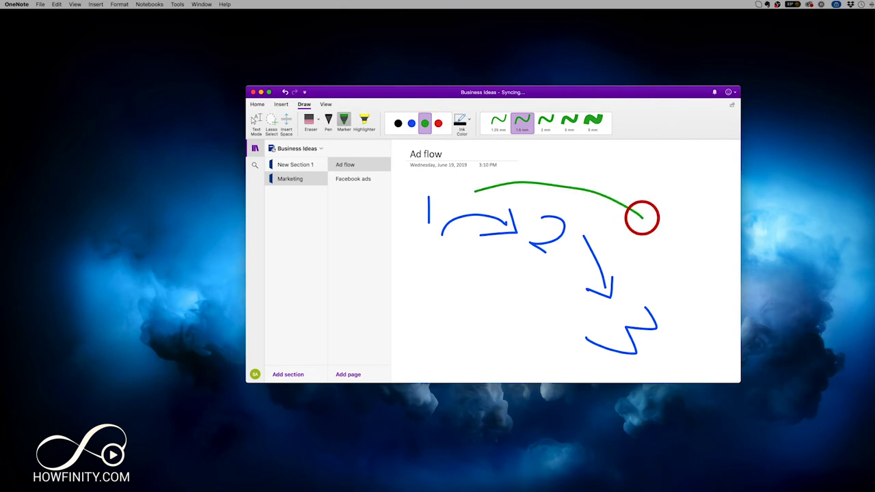
left_click(438, 124)
left_click_drag(426, 273, 564, 285)
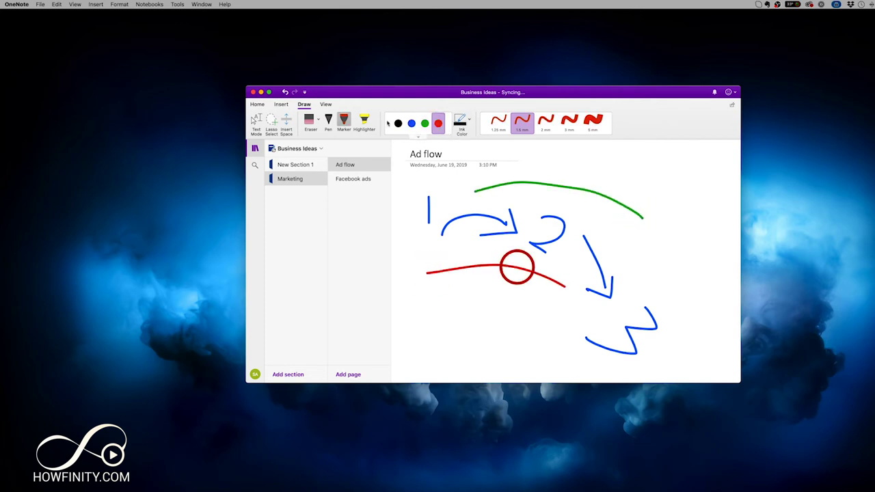
- Highlight the handwritten 1 and the first arrow with the yellow highlighter
left_click(398, 124)
left_click(365, 121)
mouse_move(417, 203)
left_mouse_down()
mouse_move(485, 218)
mouse_move(426, 221)
mouse_move(453, 211)
left_mouse_up()
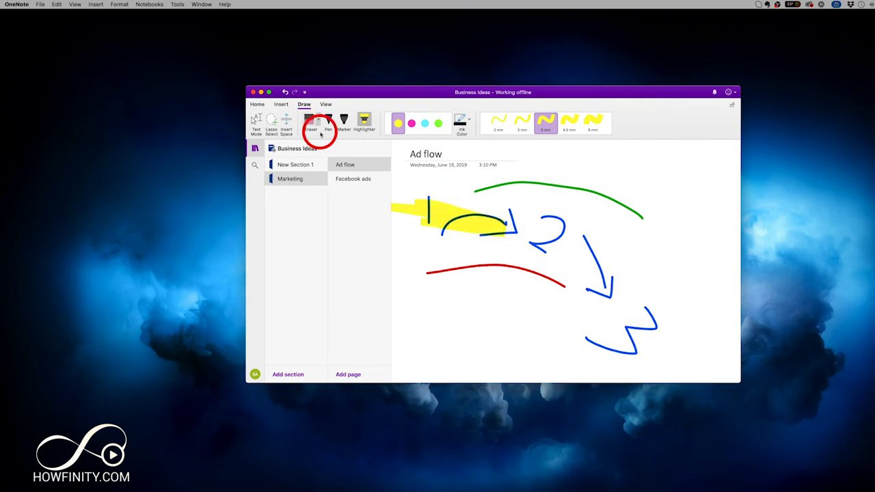
- Lasso-select the highlighted 1 with its arrow and move the selection slightly to the right
left_click(272, 121)
left_click_drag(406, 186, 414, 249)
mouse_move(404, 192)
left_mouse_down()
mouse_move(455, 181)
mouse_move(408, 183)
left_mouse_up()
mouse_move(476, 199)
left_mouse_down()
mouse_move(517, 334)
mouse_move(511, 308)
mouse_move(523, 307)
mouse_move(474, 201)
mouse_move(508, 201)
left_mouse_up()
left_click(271, 123)
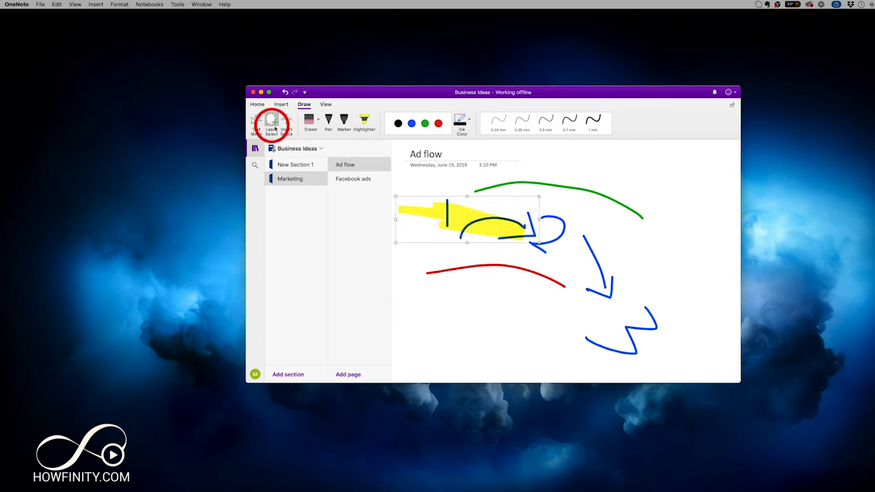
- Switch to text mode, select the green curved line and display the page view options
left_click(257, 123)
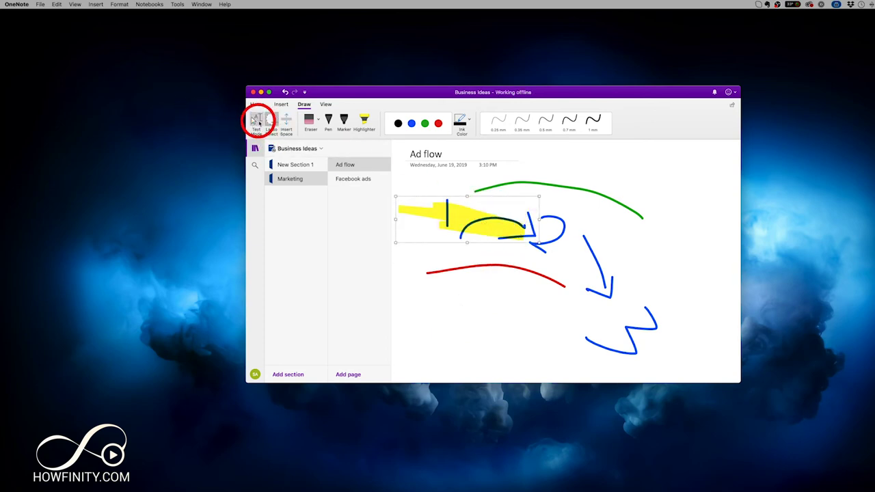
left_click(505, 184)
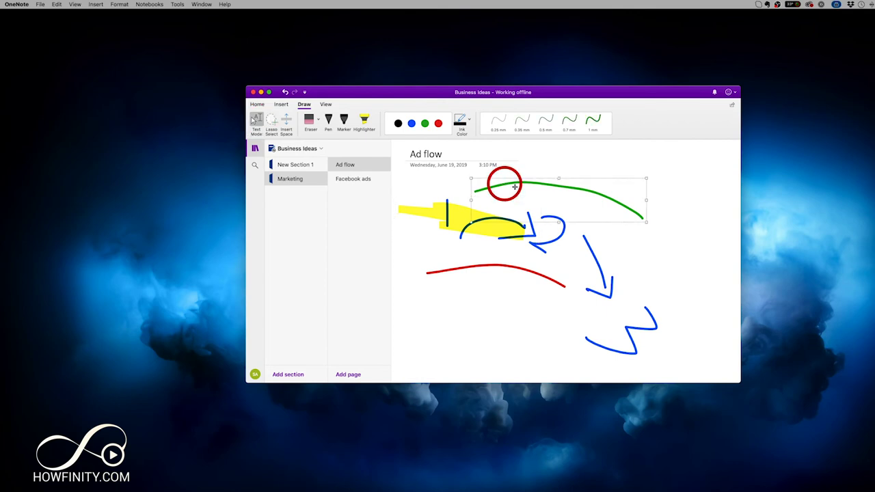
left_click(250, 122)
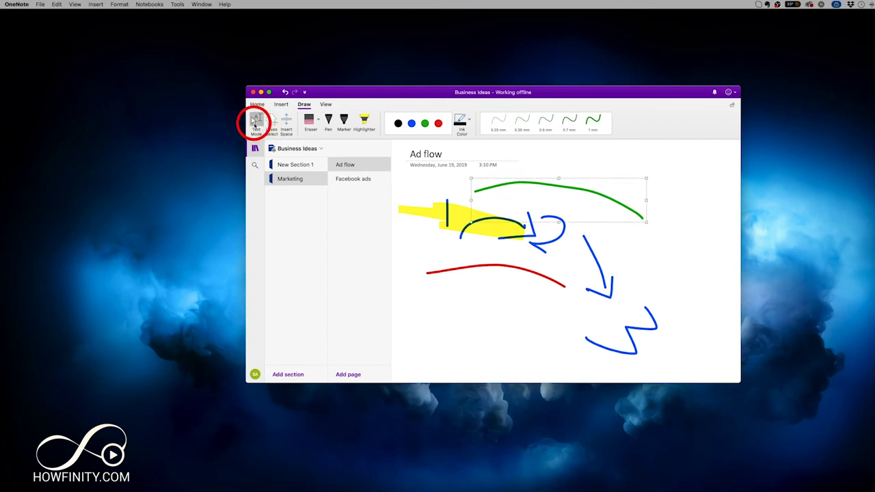
left_click(326, 104)
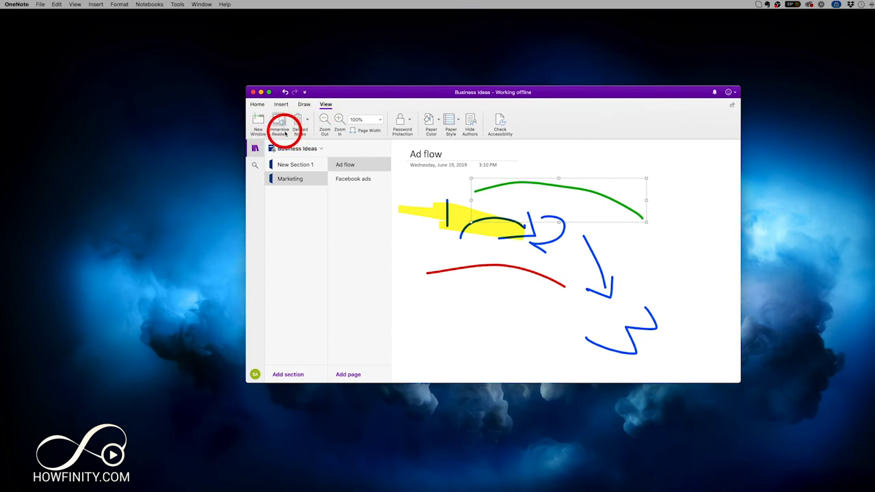
- Open the notebook in a second window, move that window aside and close it again
left_click(258, 129)
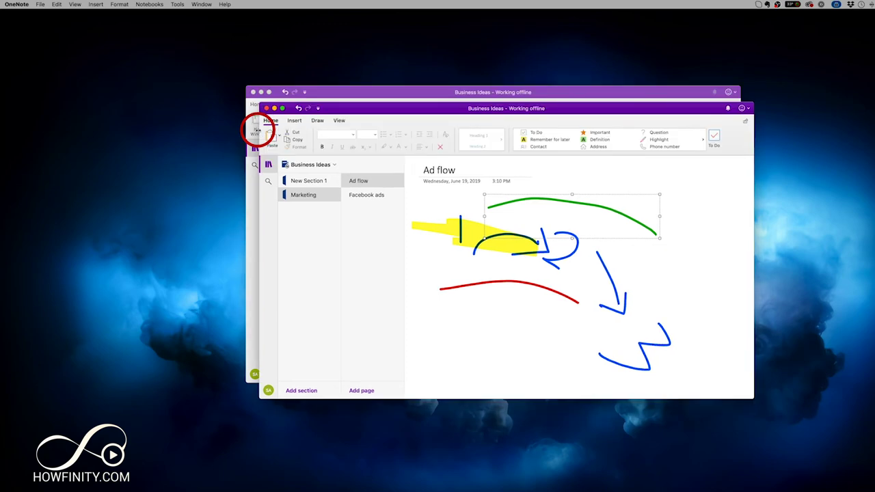
left_click_drag(375, 94, 418, 86)
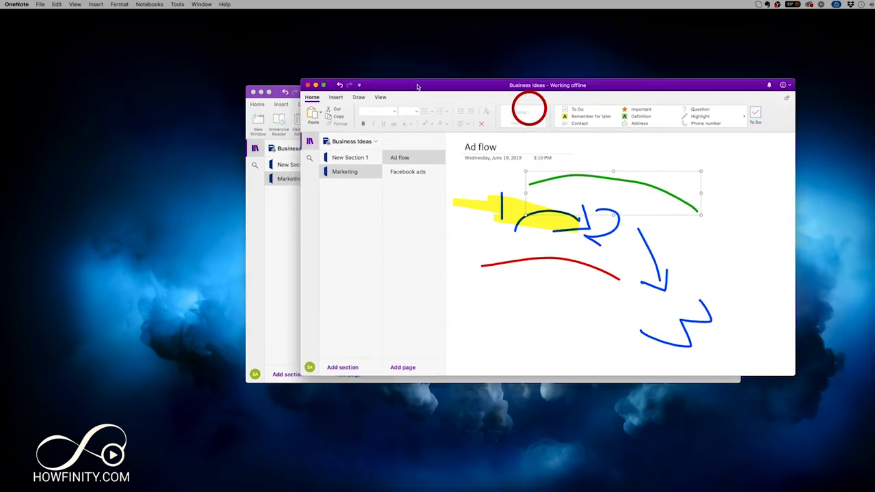
left_click(308, 85)
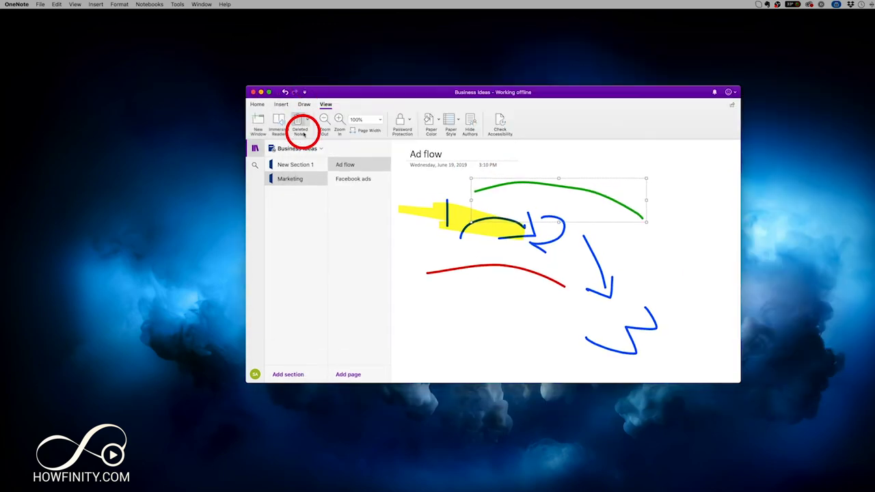
- Try zooming the Ad flow page out and in, reset it to 100%, and fit it to the page width
left_click(323, 131)
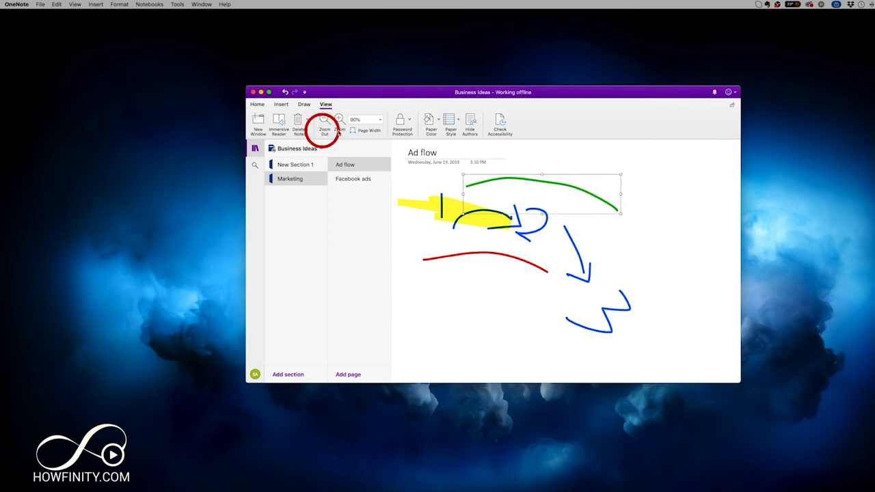
left_click(339, 128)
left_click(338, 128)
left_click(380, 120)
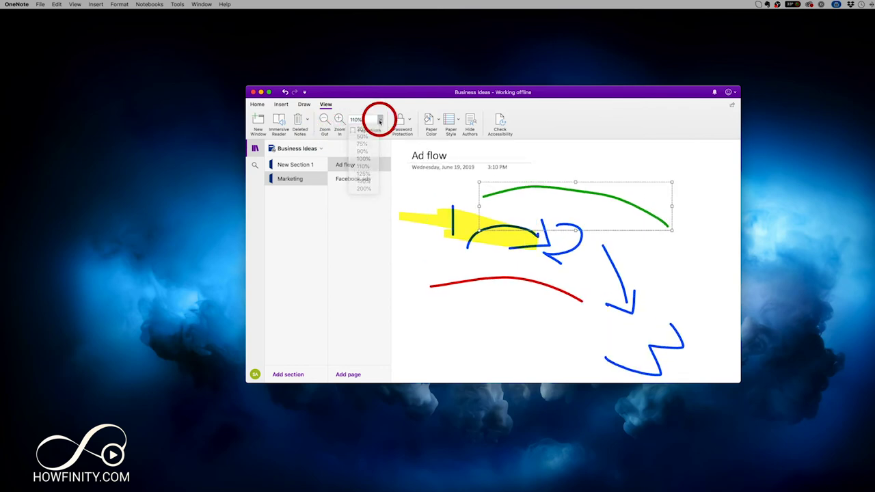
left_click(380, 121)
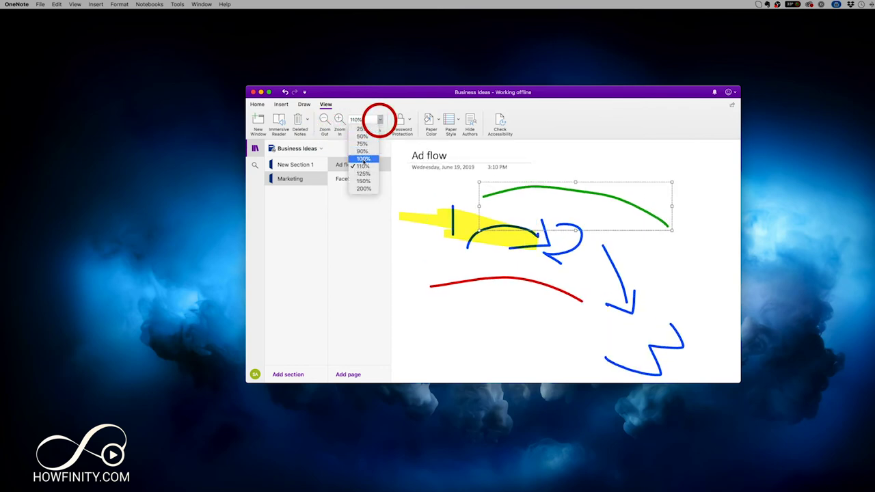
left_click(363, 158)
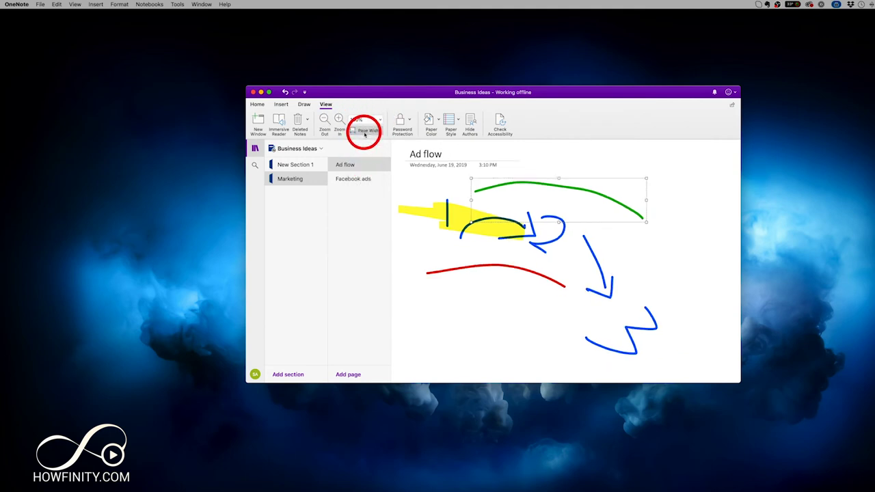
left_click(364, 131)
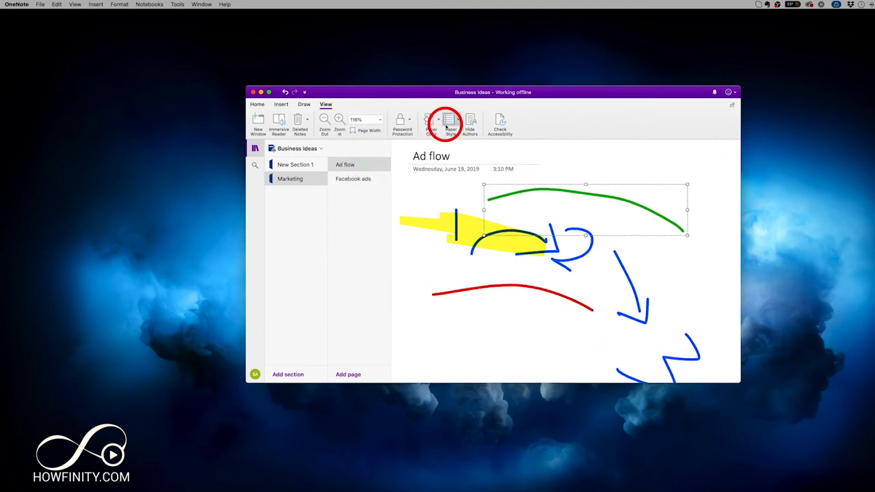
- Apply a ruled-line paper style with a red margin to the Ad flow page and check the password protection options
left_click(449, 123)
left_click(481, 159)
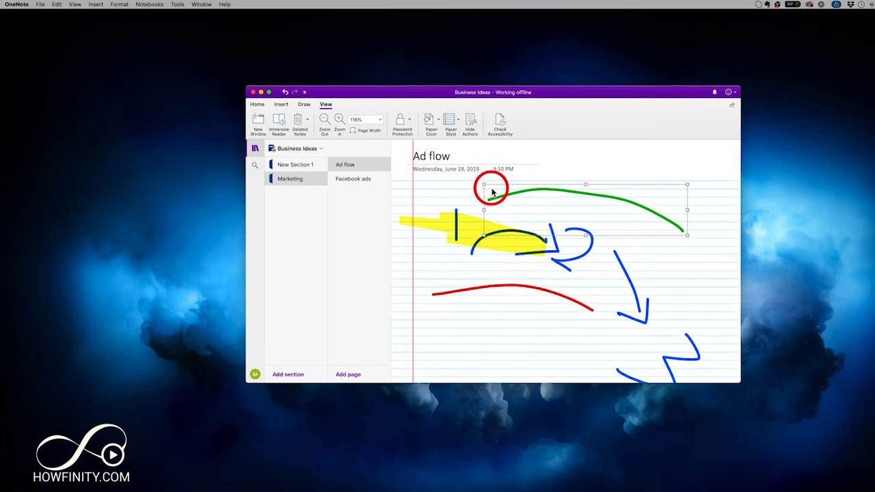
scroll(543, 293, "down", 1)
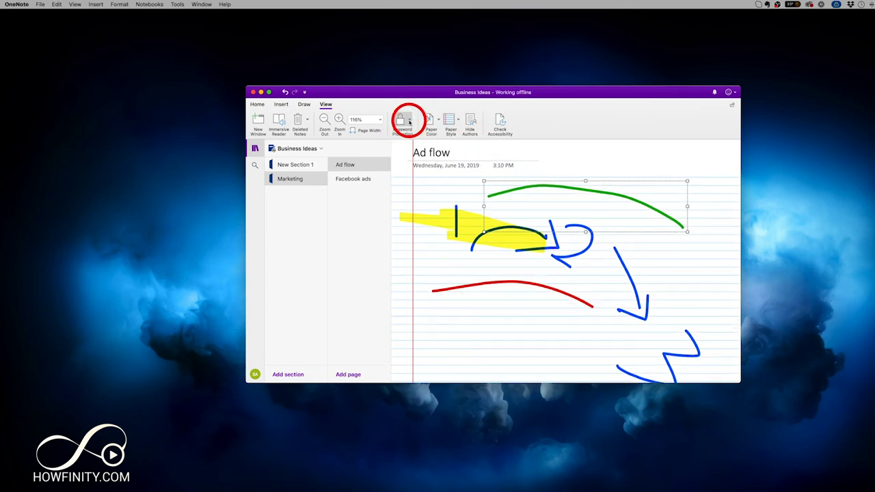
left_click(407, 120)
left_click(410, 121)
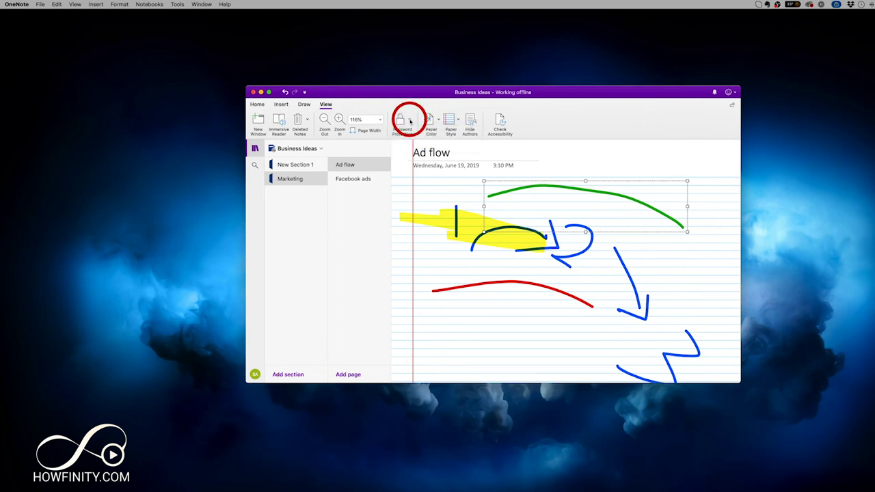
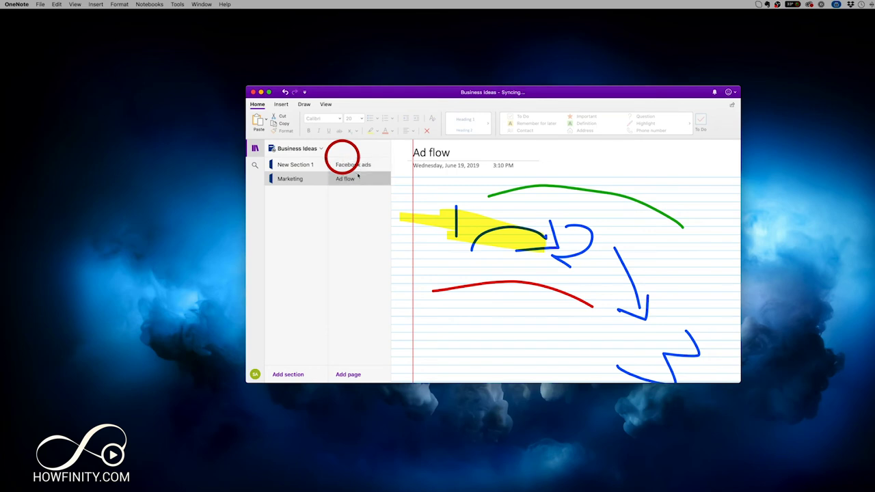
- Move the Marketing section above New Section 1 in the Business Ideas notebook
left_click_drag(308, 181, 302, 171)
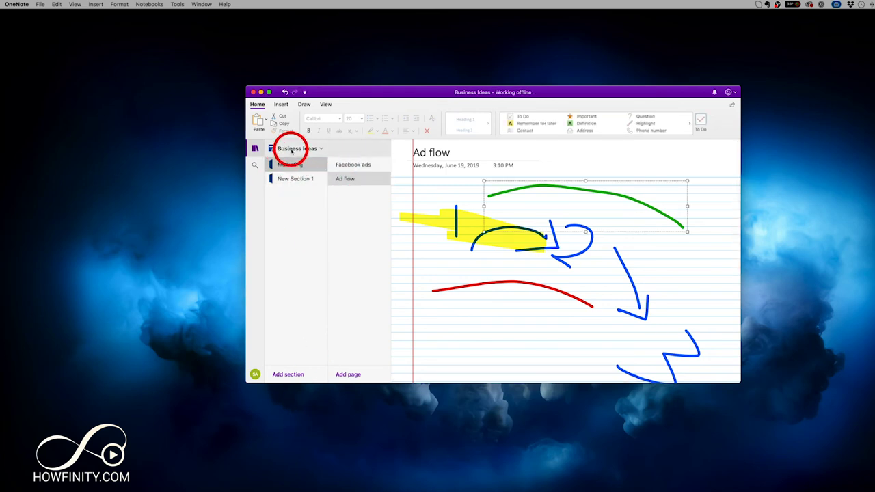
mouse_move(291, 164)
left_mouse_down()
mouse_move(293, 195)
mouse_move(298, 161)
mouse_move(268, 163)
mouse_move(297, 182)
mouse_move(273, 156)
mouse_move(302, 168)
mouse_move(299, 146)
mouse_move(292, 152)
left_mouse_up()
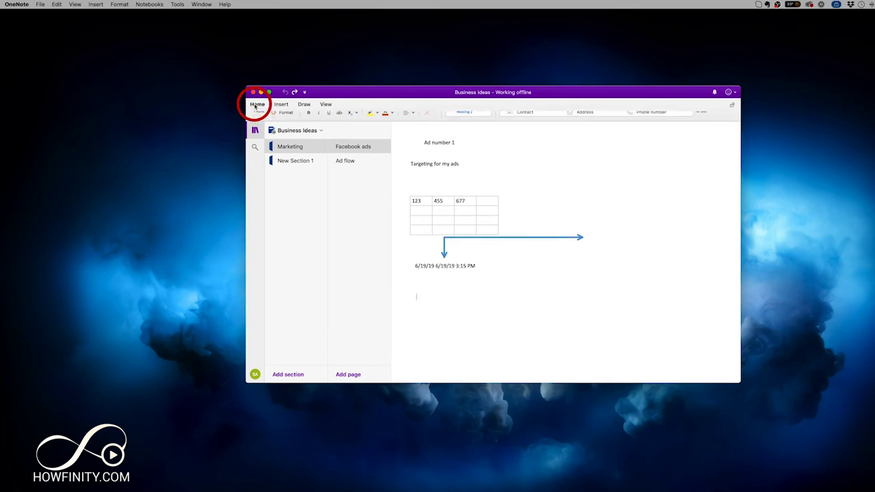
- Add a to-do checklist below the dates on the Facebook ads page with Item 1, Item 2, Item 3 and a ticked Pick up milk
left_click(257, 107)
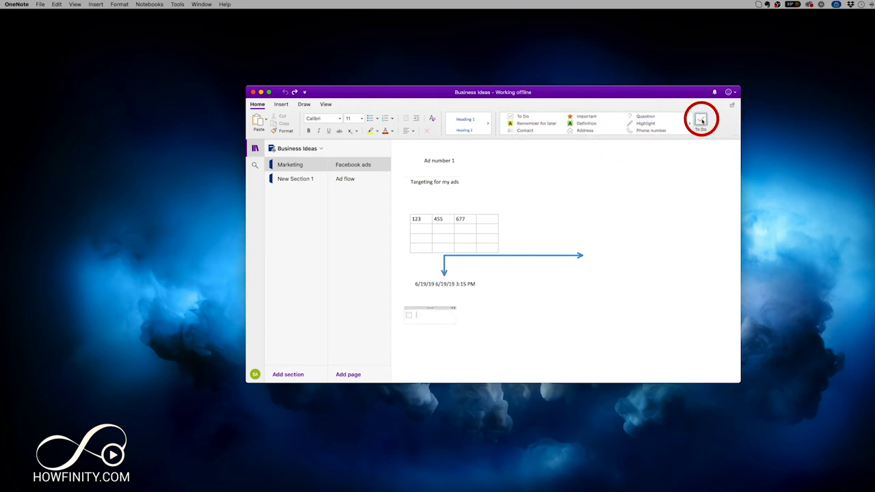
left_click(434, 324)
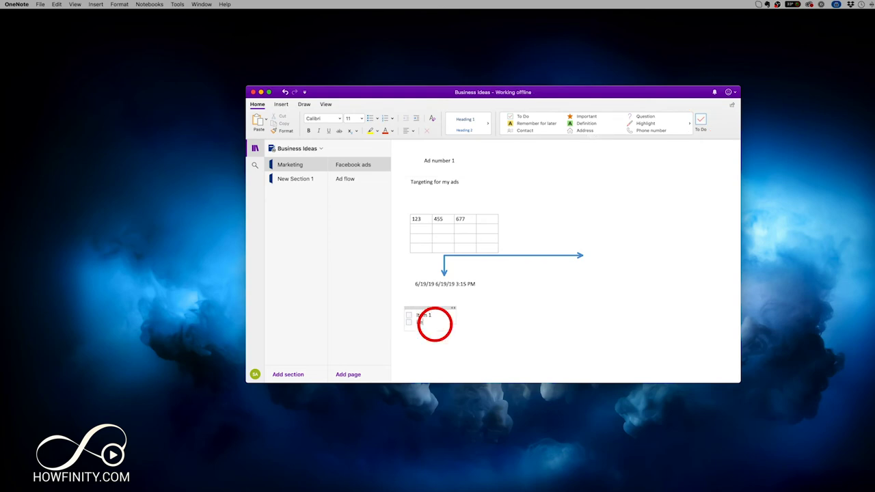
key("Return")
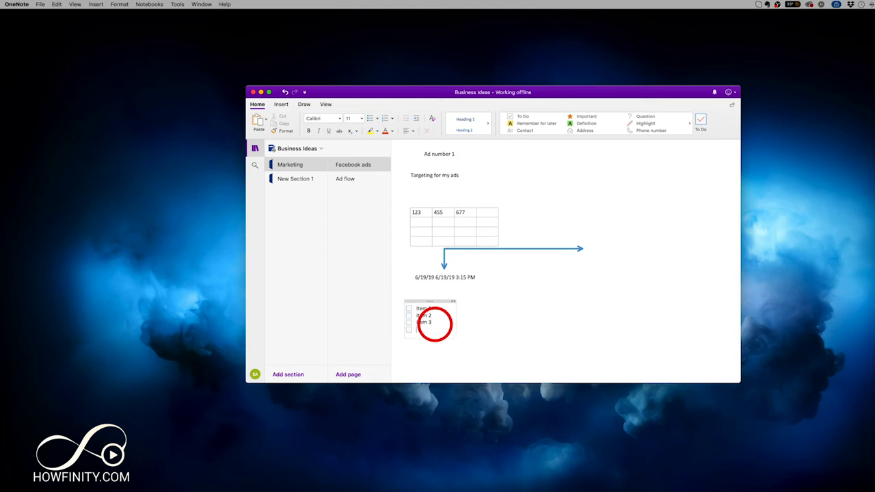
type("I")
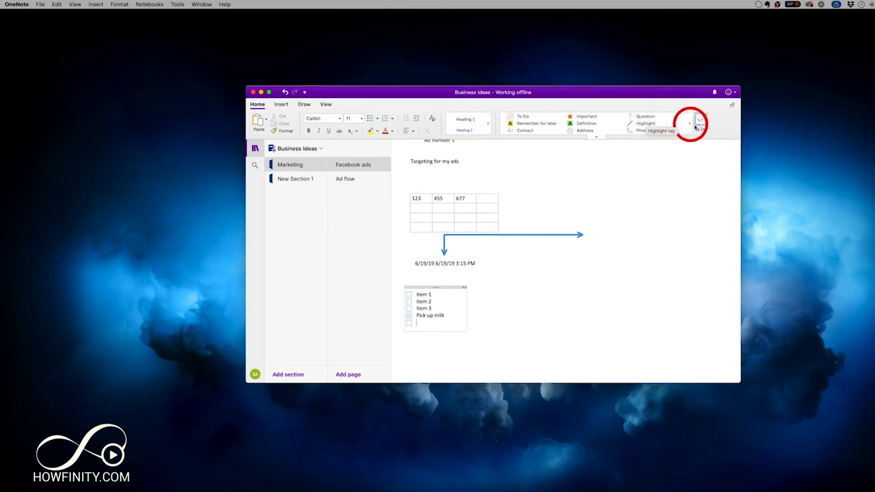
- Add the Book to read and Movie to see tags to the empty last checklist line and tick its checkbox
left_click(689, 124)
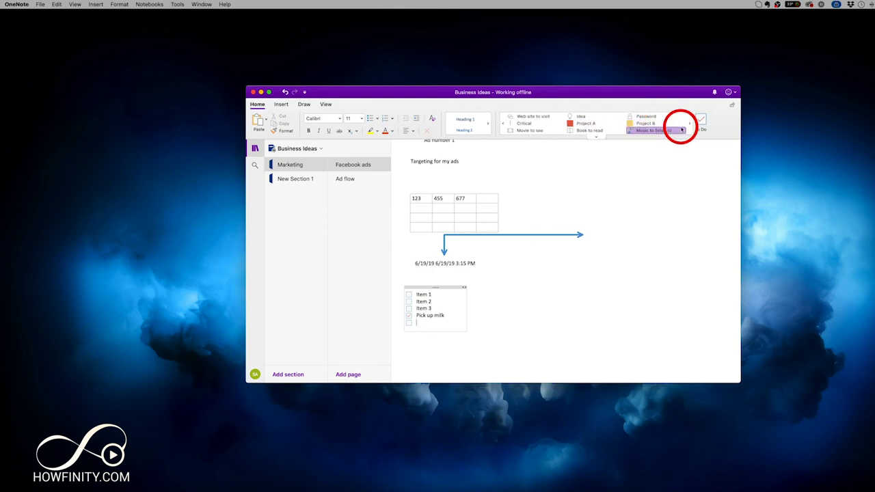
left_click(670, 125)
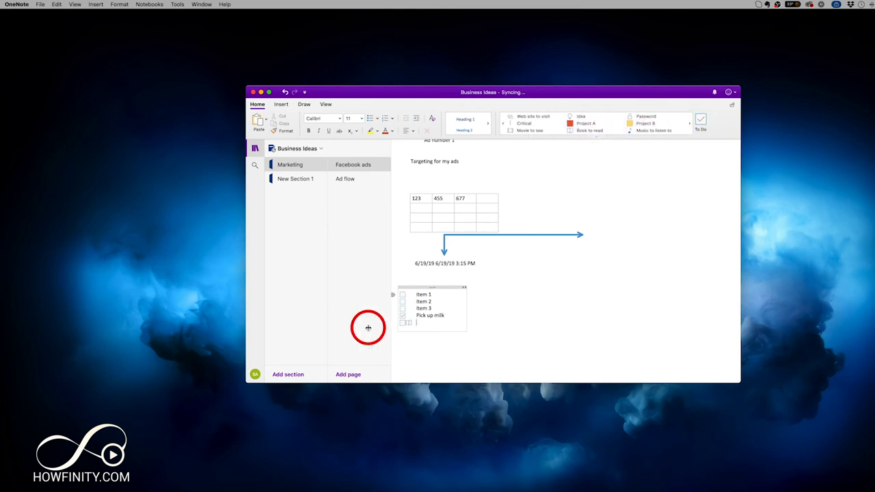
left_click(528, 130)
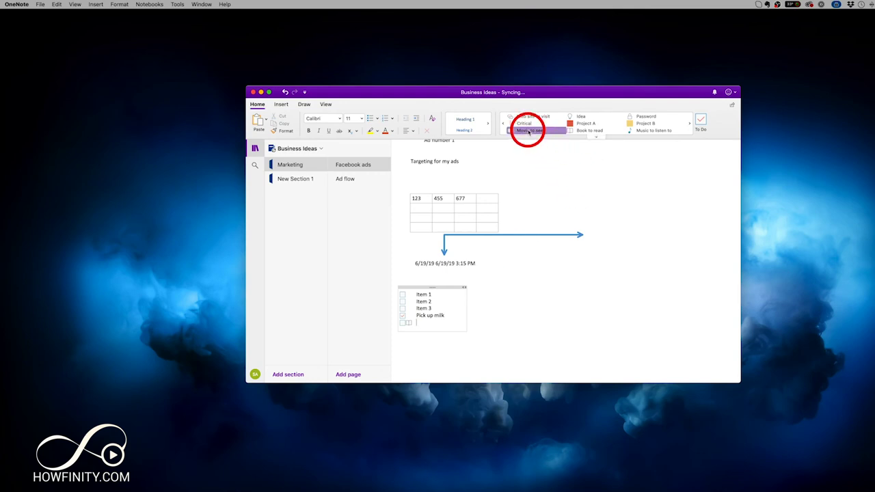
left_click(410, 326)
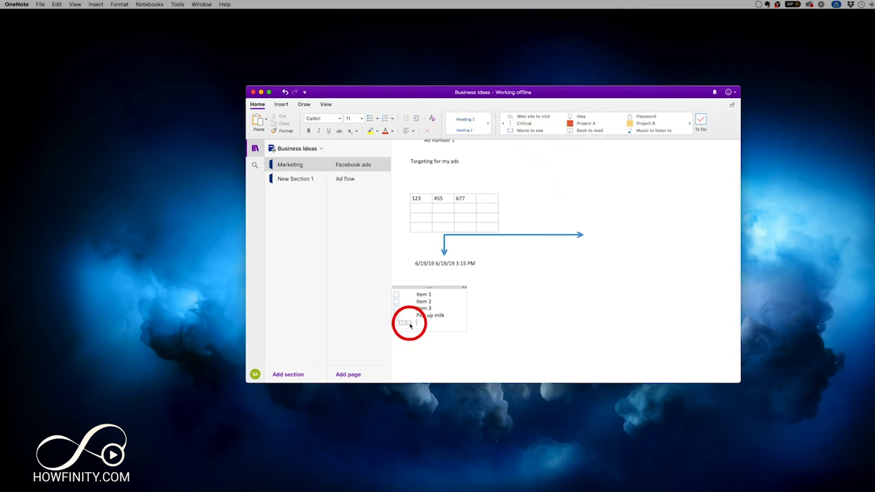
left_click(702, 117)
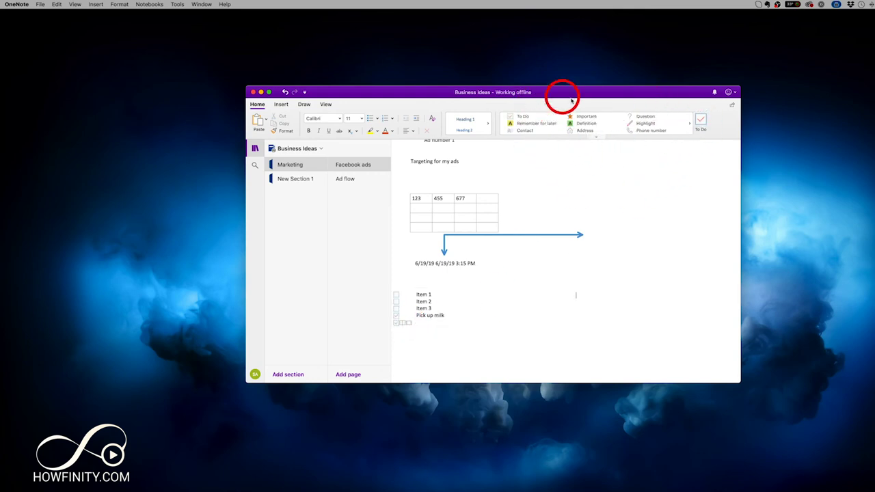
- Tag the Ad number 1 note as Important and the Targeting for my ads note as Remember for later
left_click(596, 137)
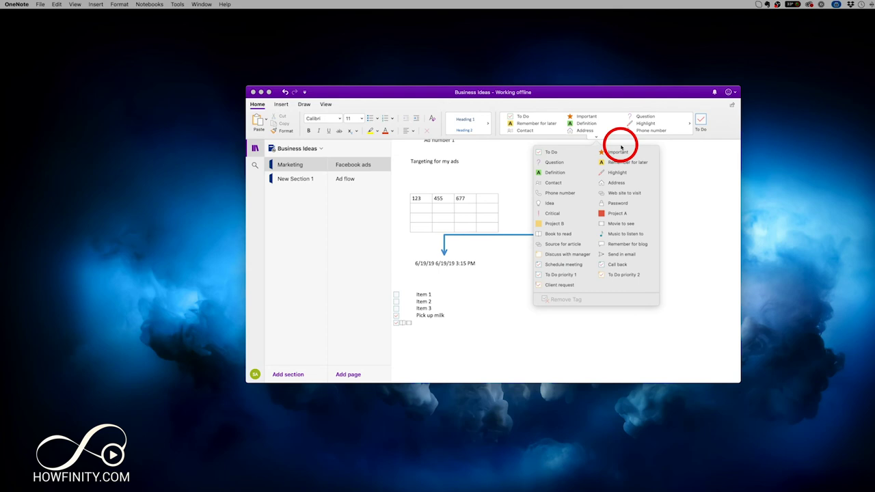
left_click(621, 147)
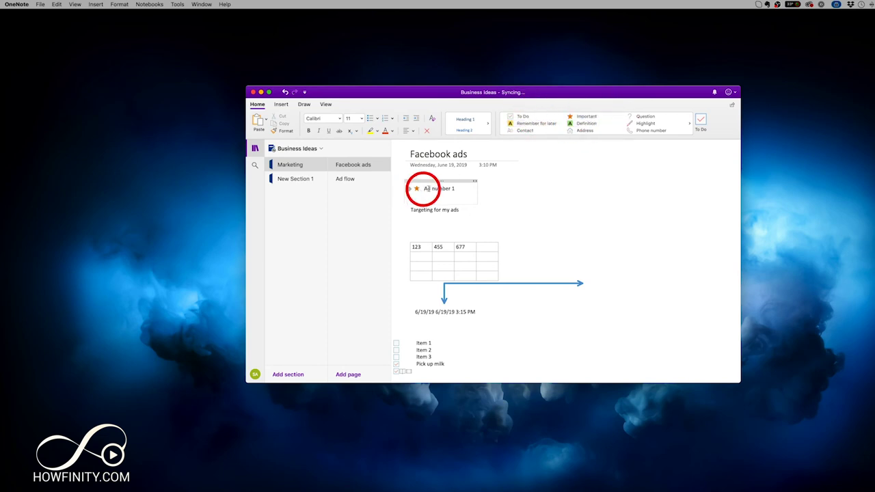
left_click(421, 212)
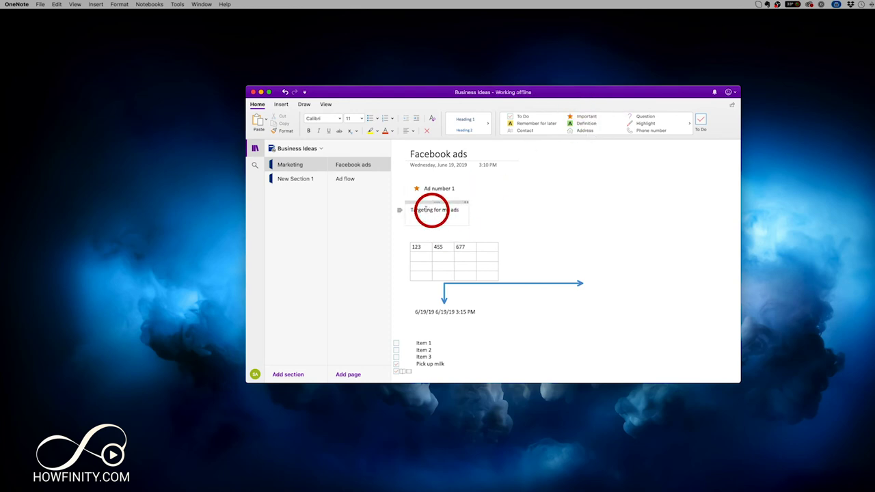
left_click(541, 124)
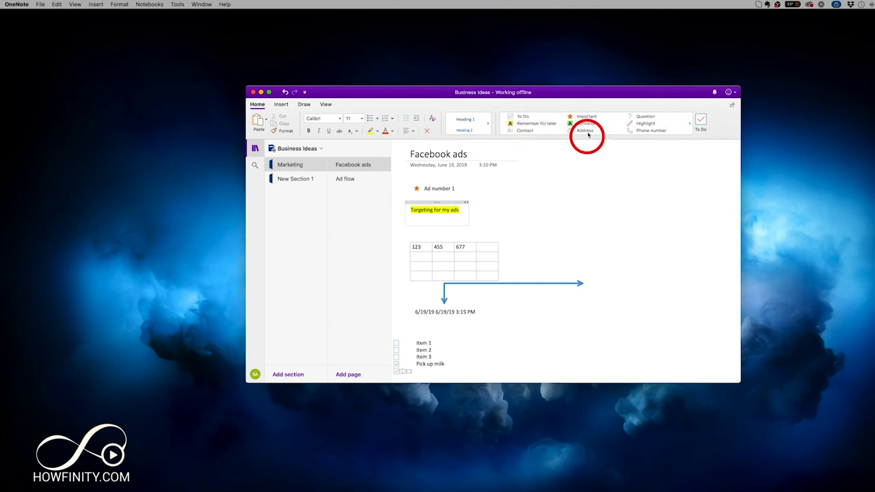
- Search all notebooks for notes tagged To Do, Movie to see and Book to read, and reopen the search
left_click(254, 167)
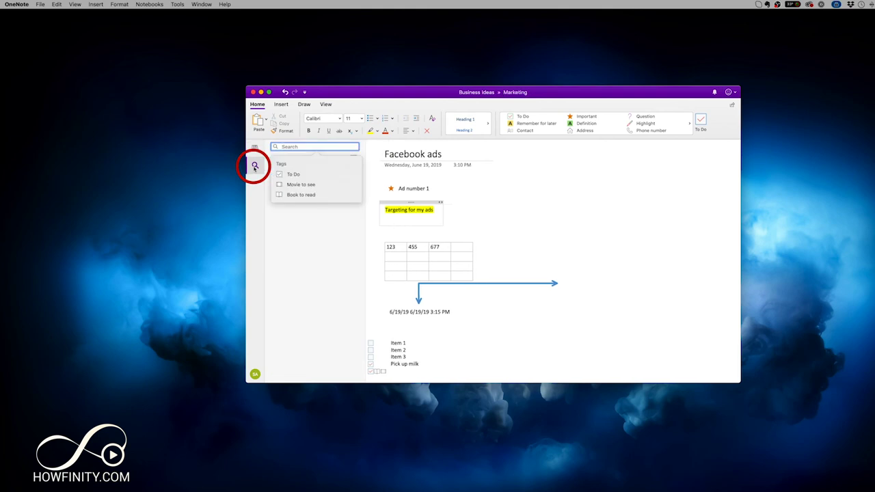
left_click(306, 175)
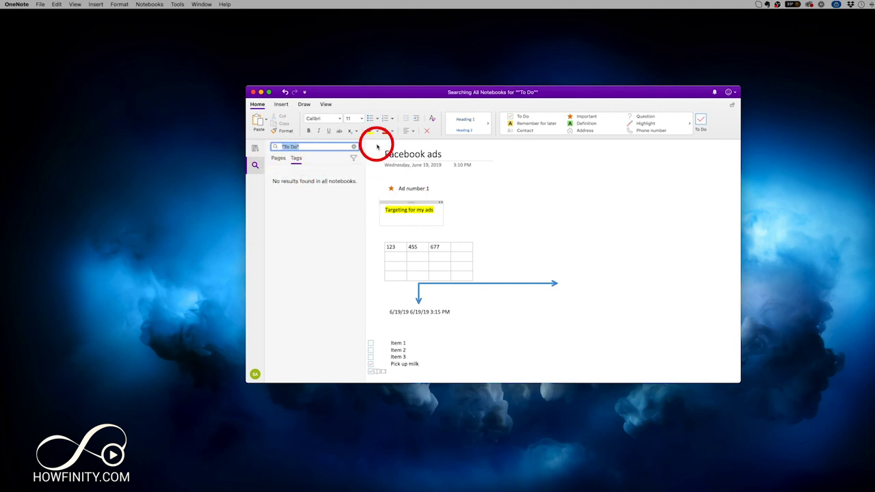
left_click(353, 146)
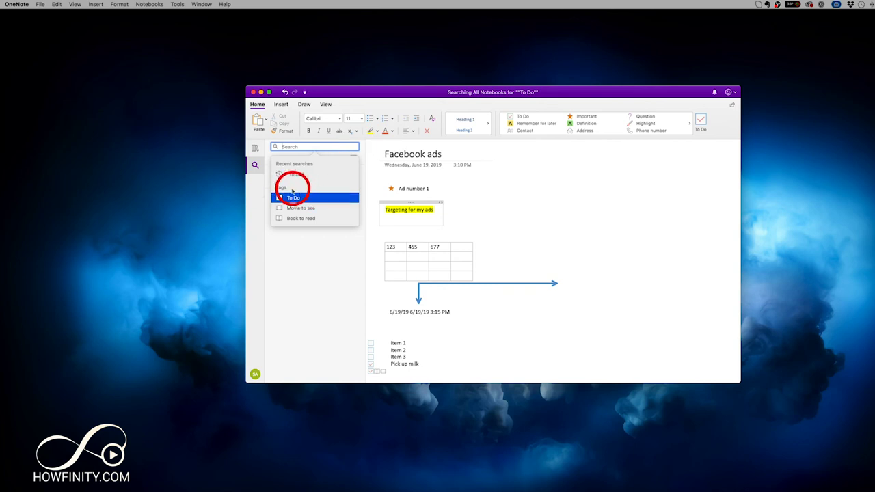
left_click(299, 209)
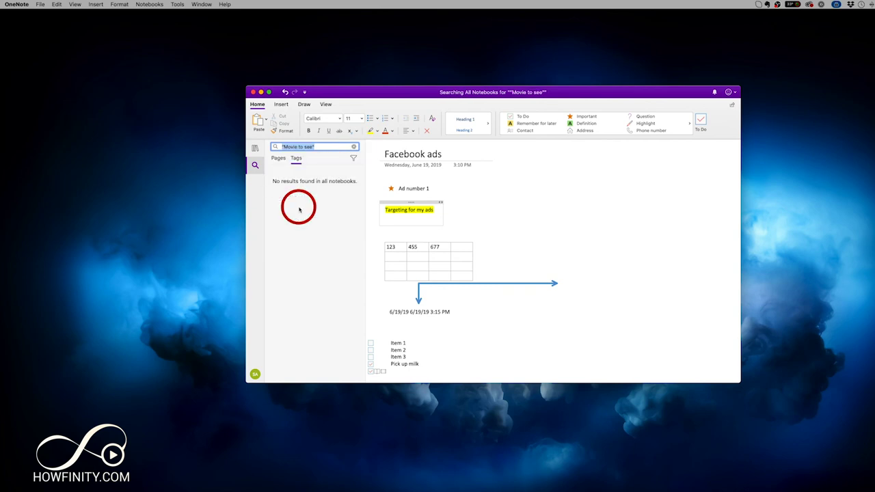
scroll(465, 303, "down", 2)
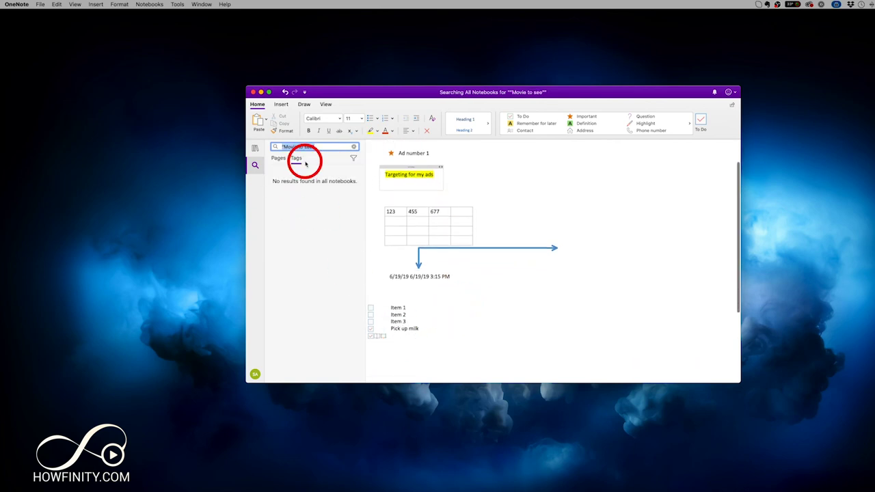
left_click(354, 146)
left_click(292, 217)
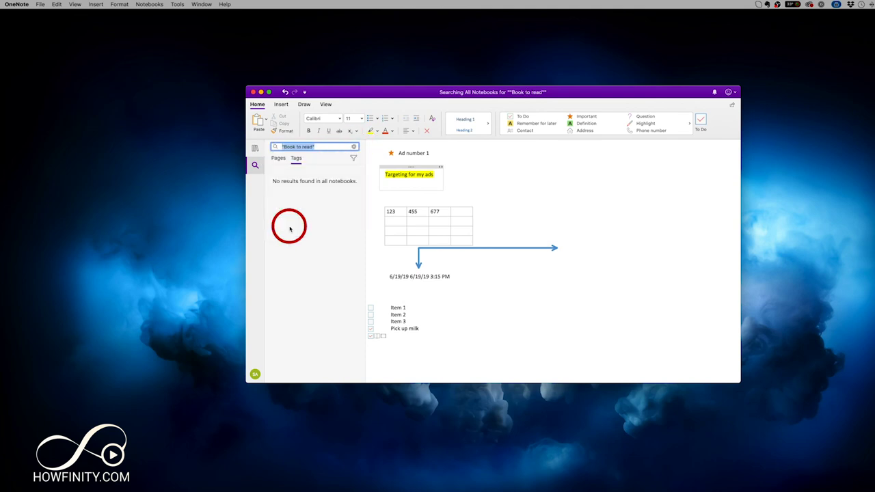
left_click(354, 146)
left_click(255, 165)
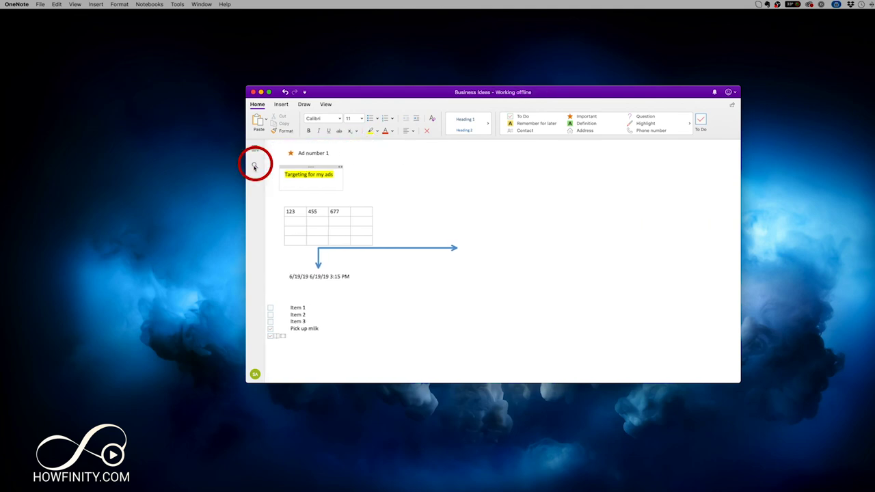
left_click(255, 166)
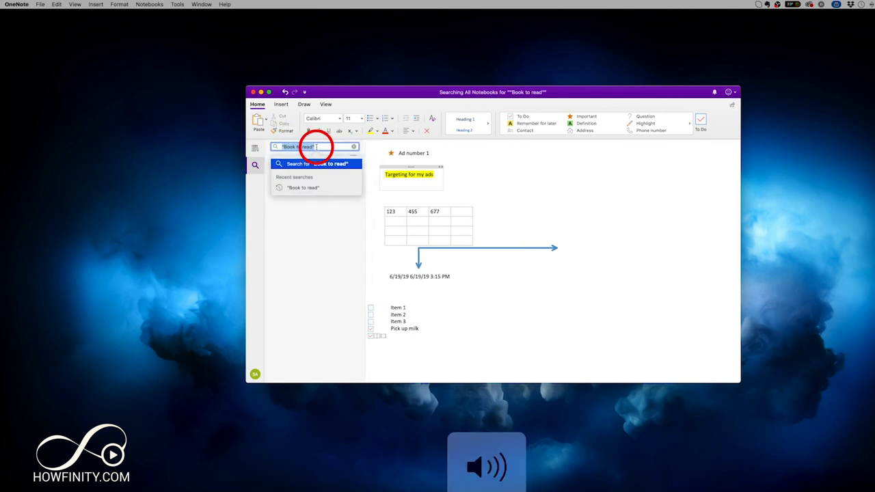
- Search all notebooks for "Book to read" and "my ads", and return to the Business Ideas notebook's sections and pages
key("Return")
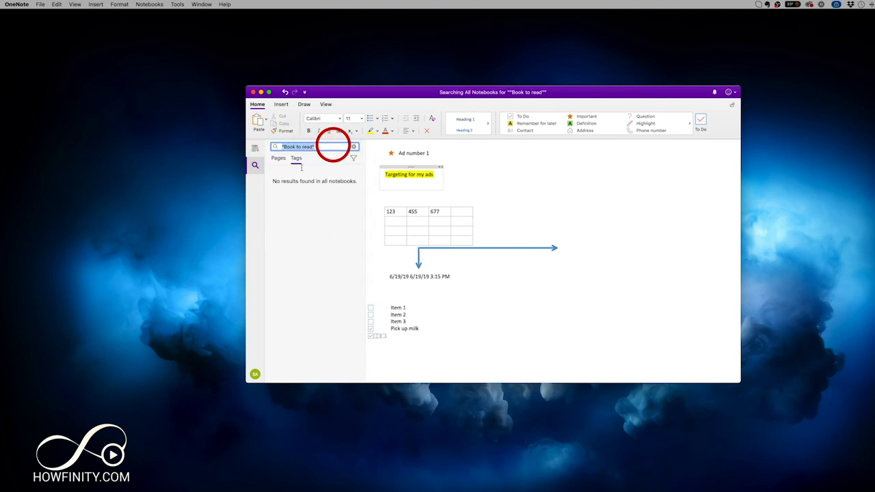
type("my ads")
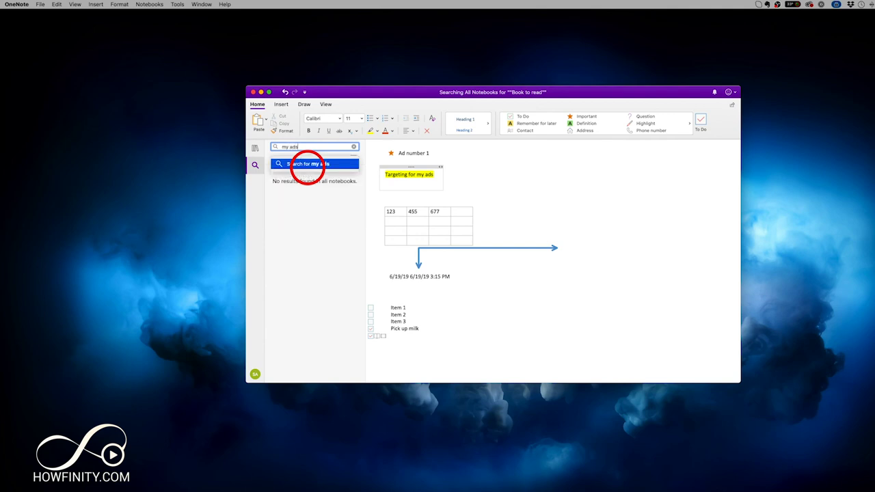
key("Return")
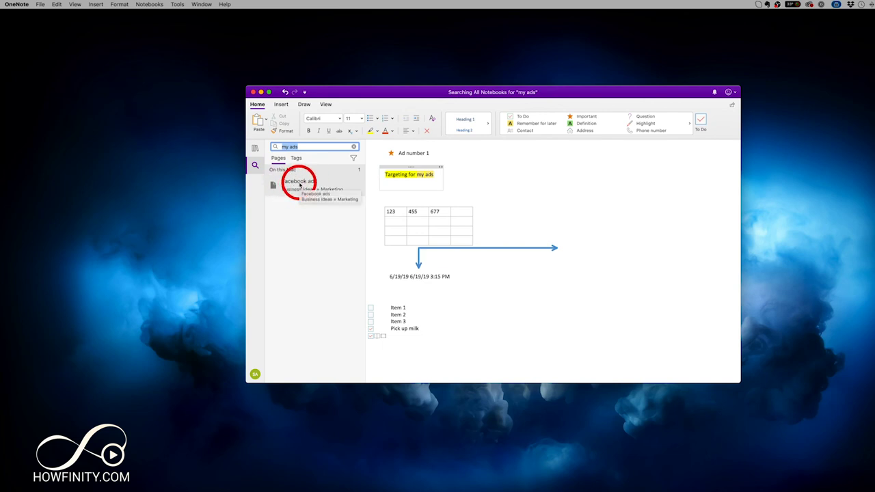
left_click(294, 150)
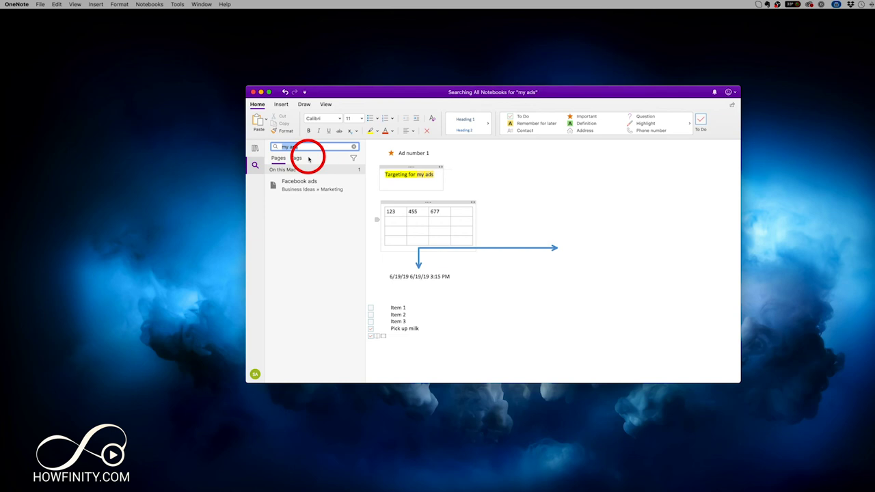
left_click(255, 147)
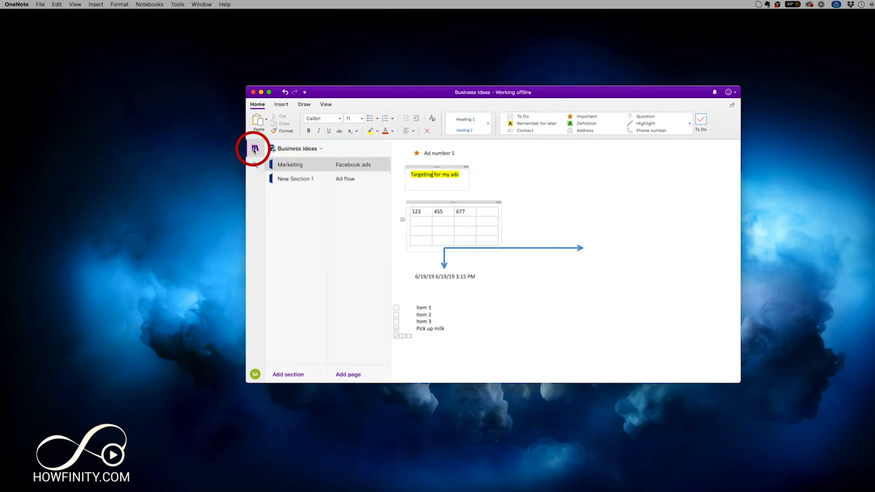
- Review the form for inviting people to the Business Ideas notebook, including its editing permission, and cancel without sharing
left_click_drag(352, 168, 468, 255)
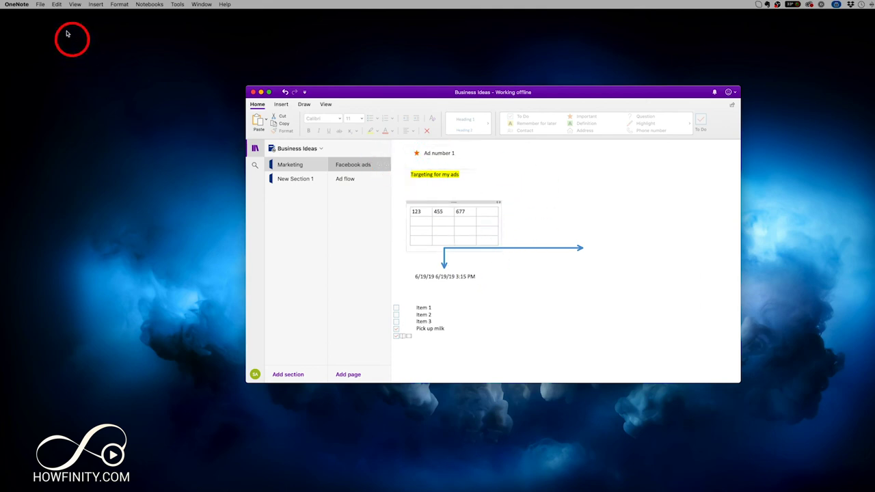
left_click(41, 5)
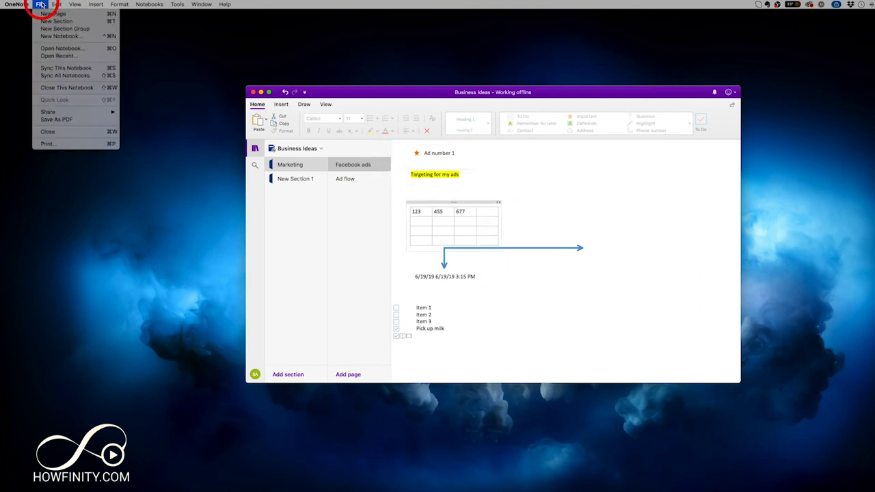
left_click(79, 115)
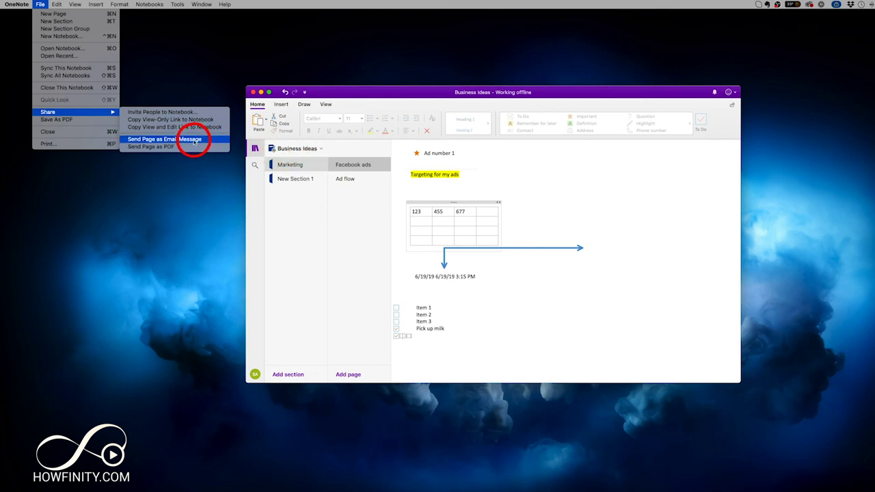
left_click(168, 112)
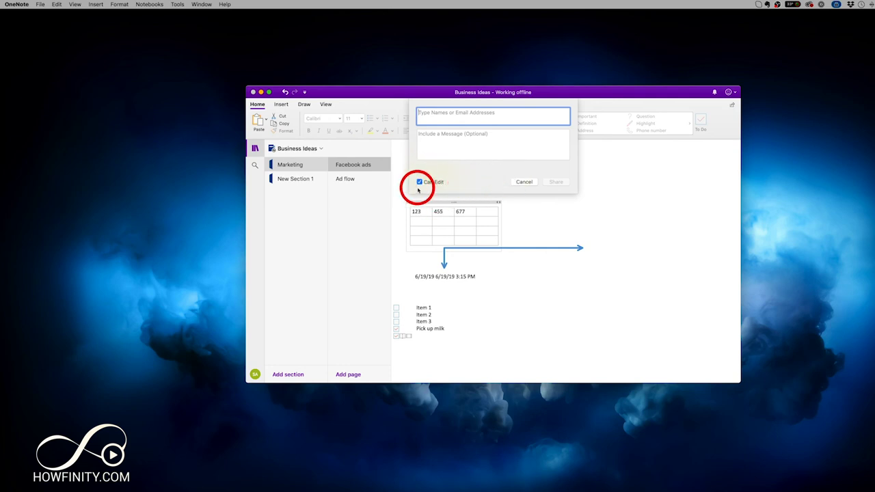
left_click(518, 182)
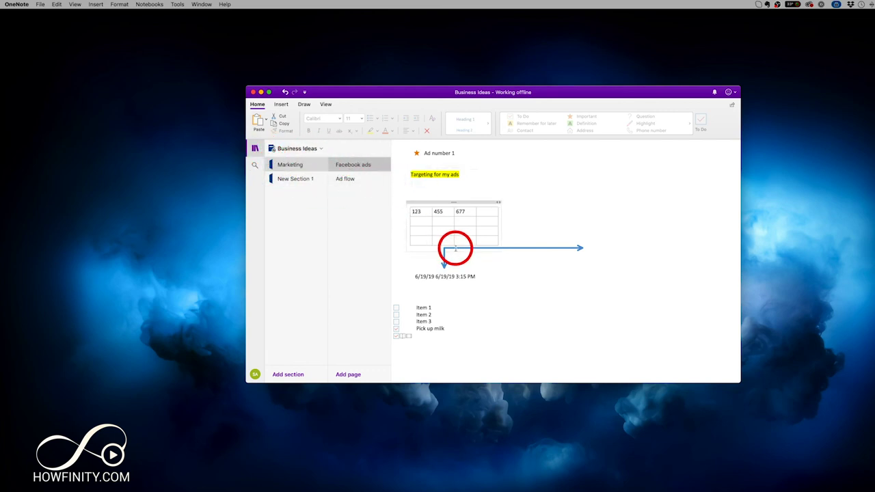
left_click(41, 4)
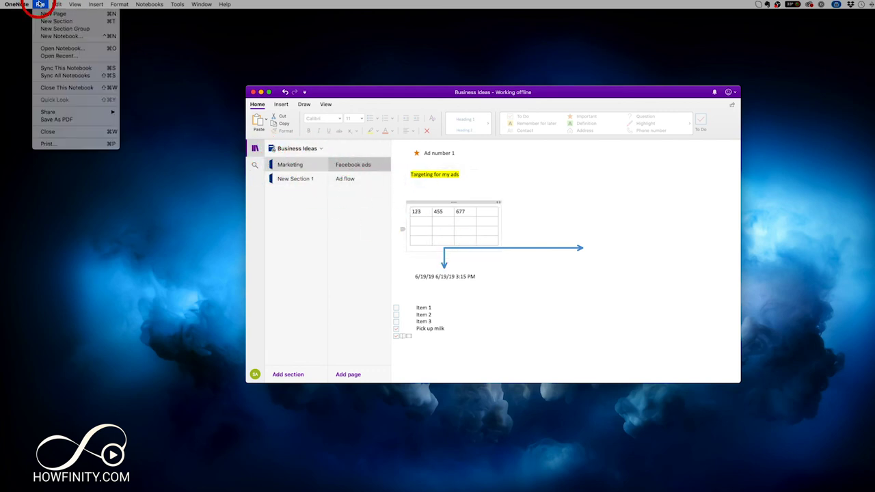
left_click(81, 114)
left_click(61, 119)
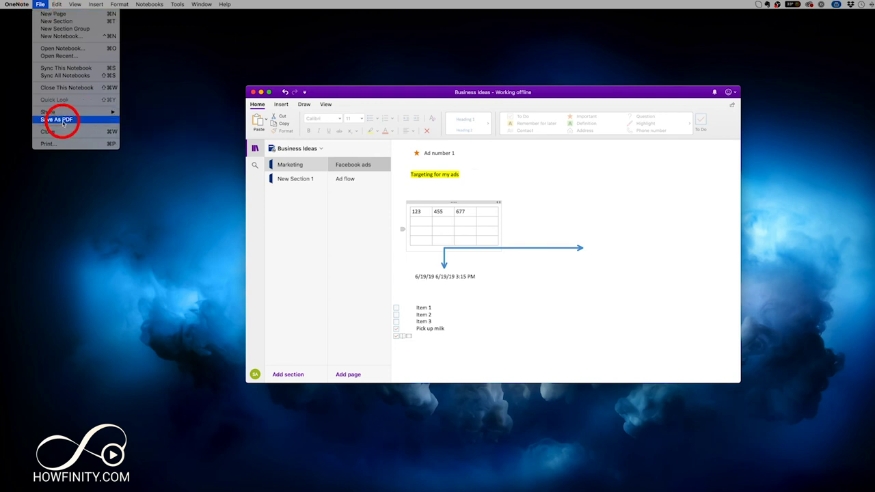
left_click(40, 4)
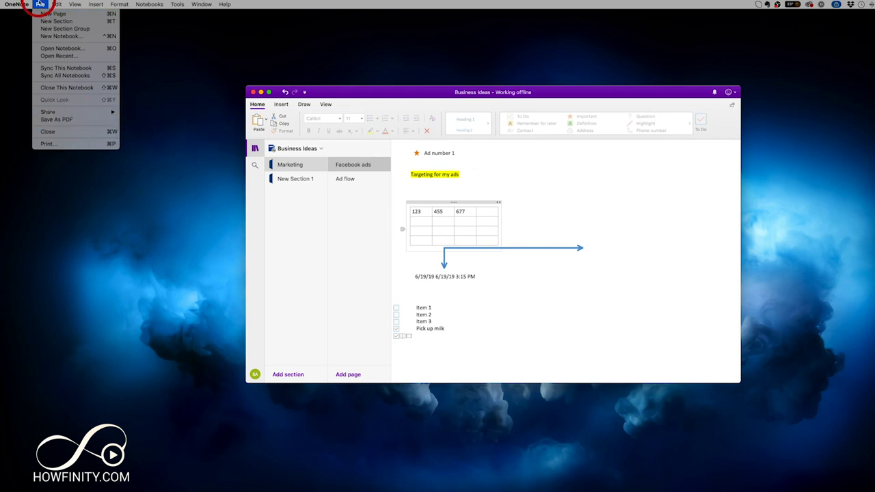
mouse_move(198, 4)
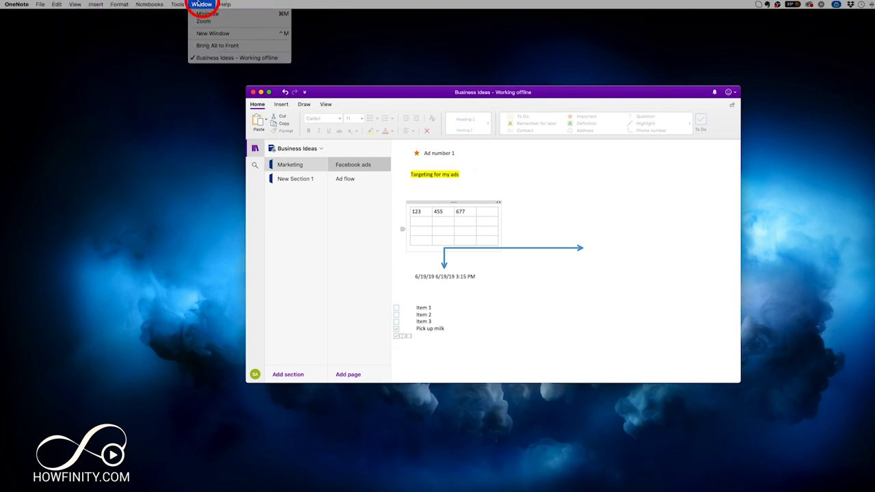
left_click(95, 4)
left_click(264, 107)
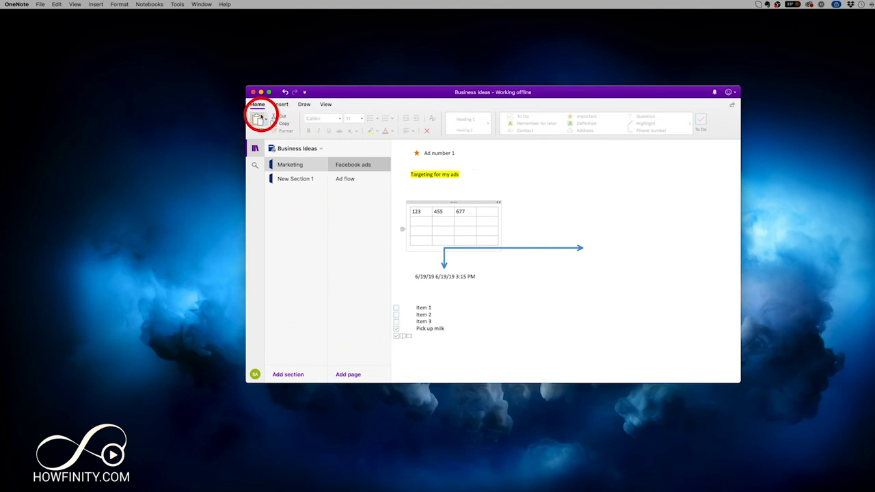
left_click(281, 104)
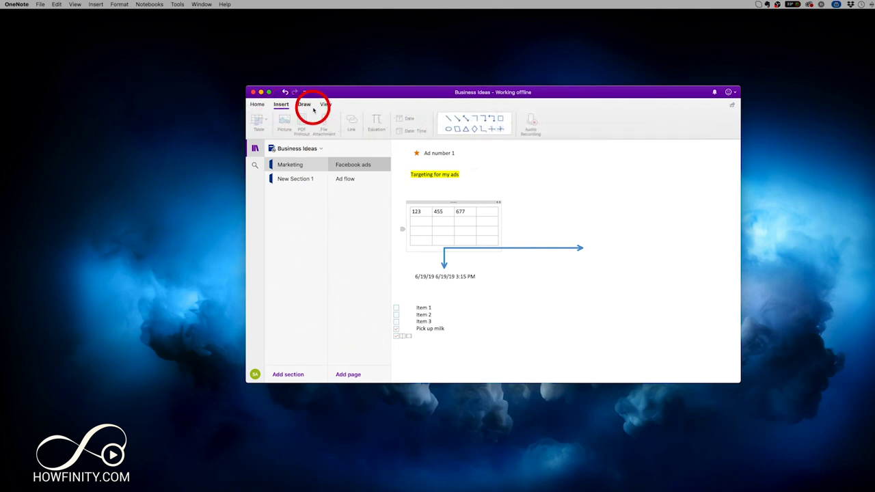
left_click(257, 104)
scroll(433, 247, "down", 1)
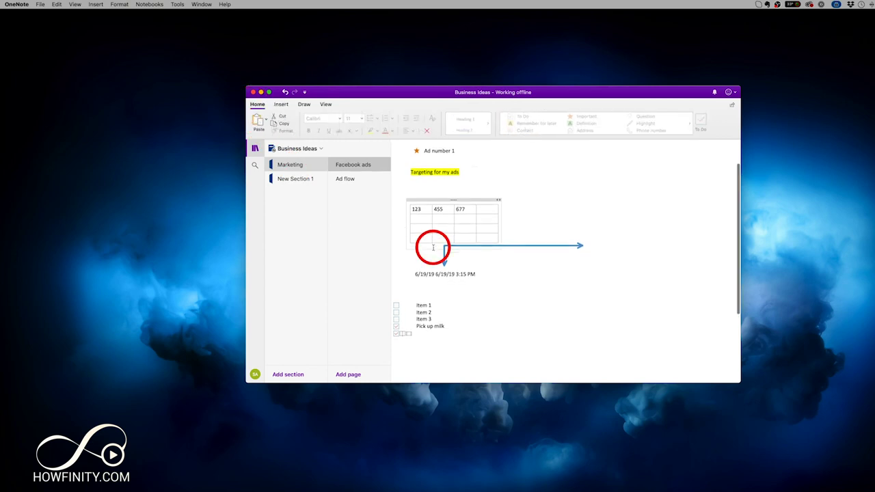